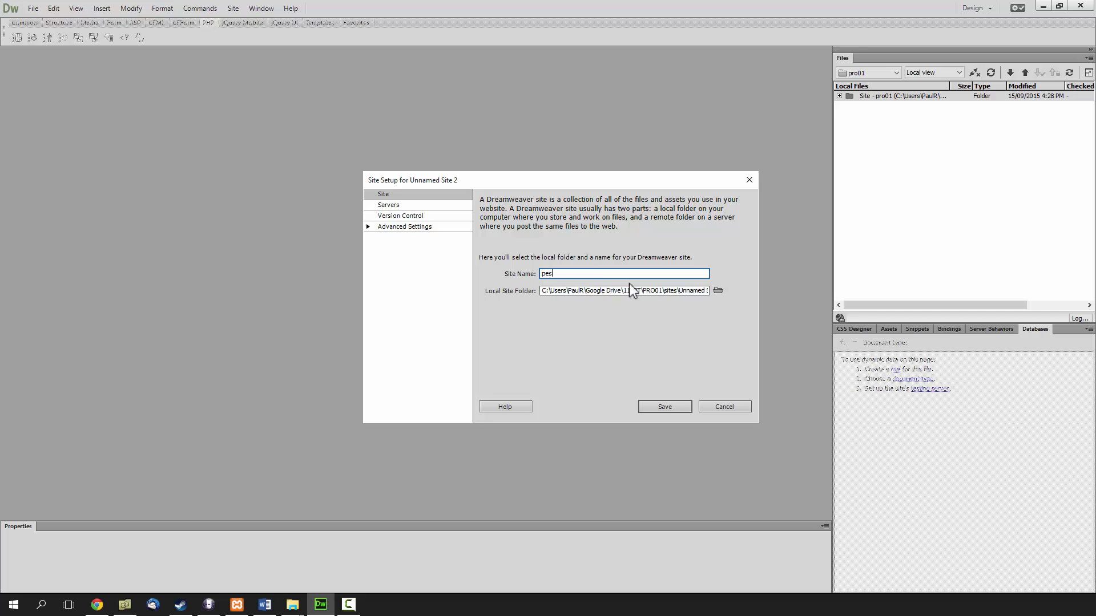
Name the new site pes2 and end its local site folder path with PRO01\sites\pes\
click(680, 293)
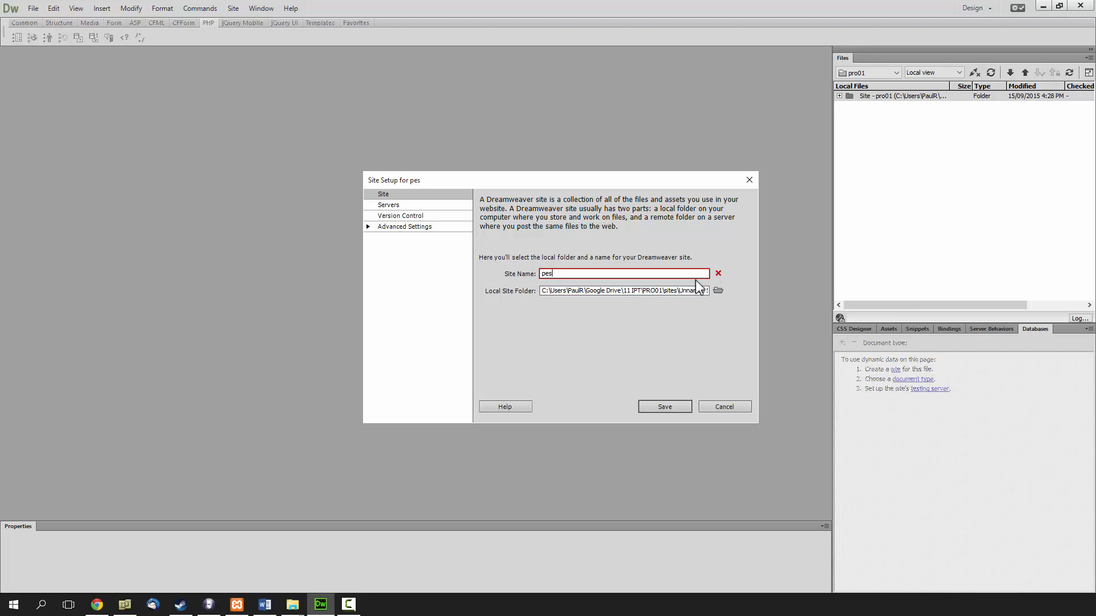
text(2)
drag(679, 291, 735, 286)
text(pes\)
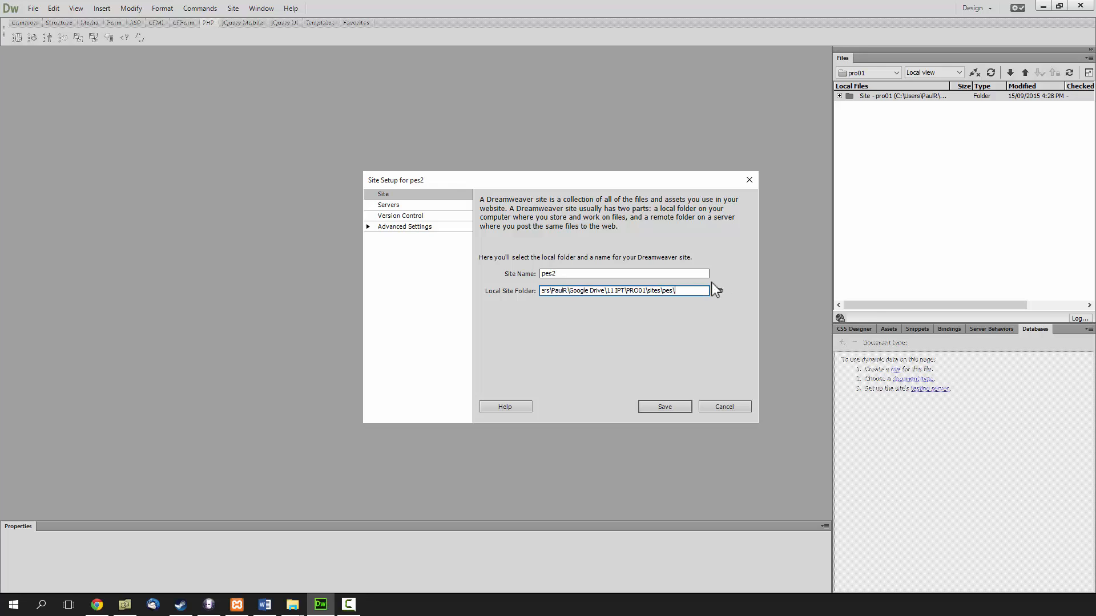
drag(700, 292, 670, 292)
click(676, 308)
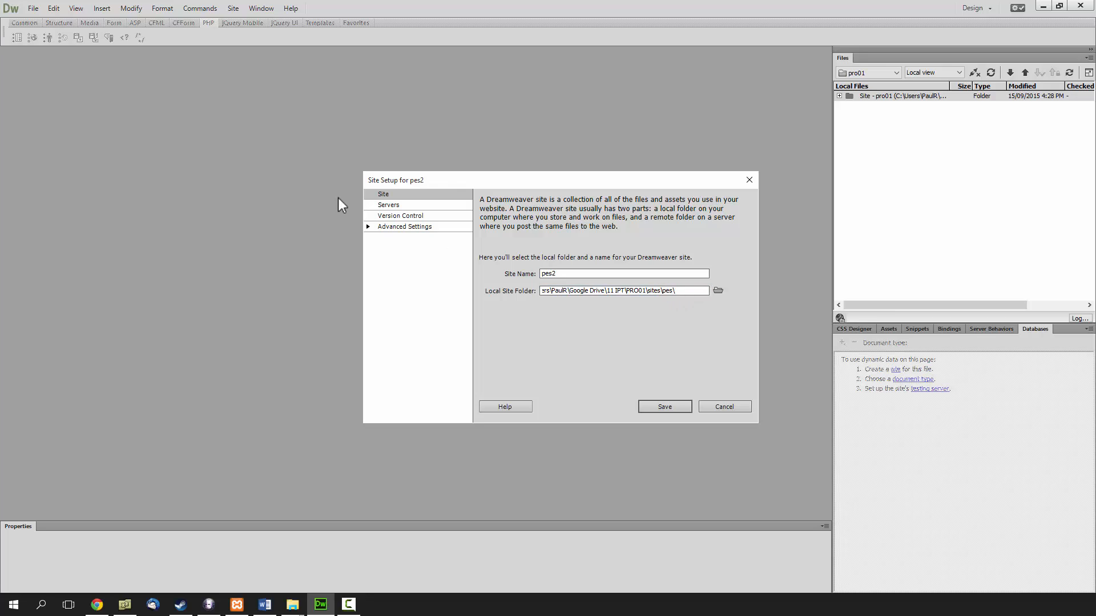
Add a server named localhost to the site and set it to connect using Local/Network
click(402, 206)
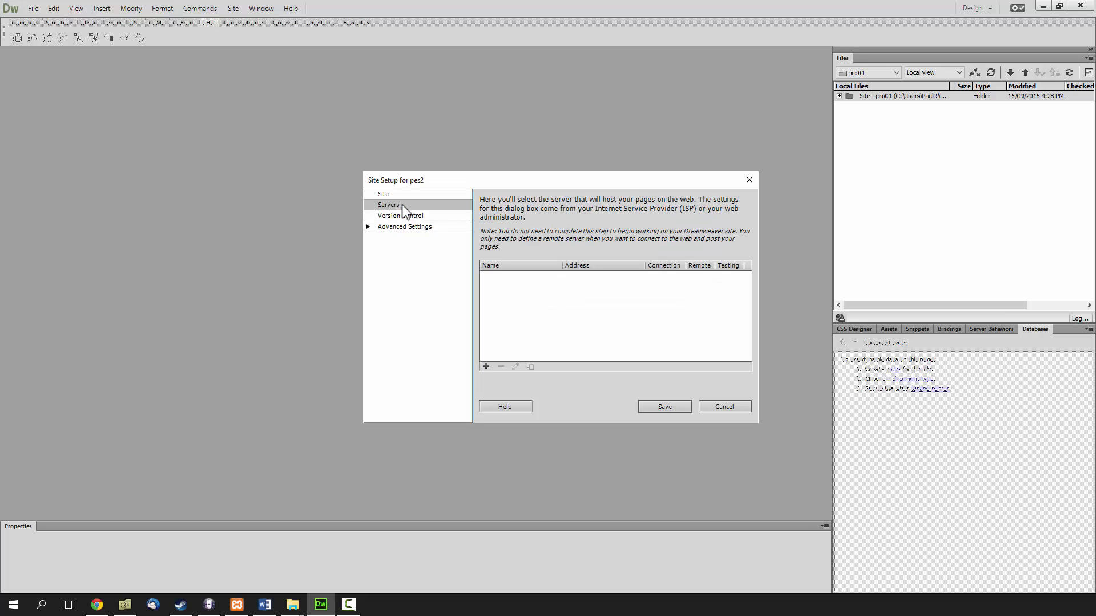
click(486, 367)
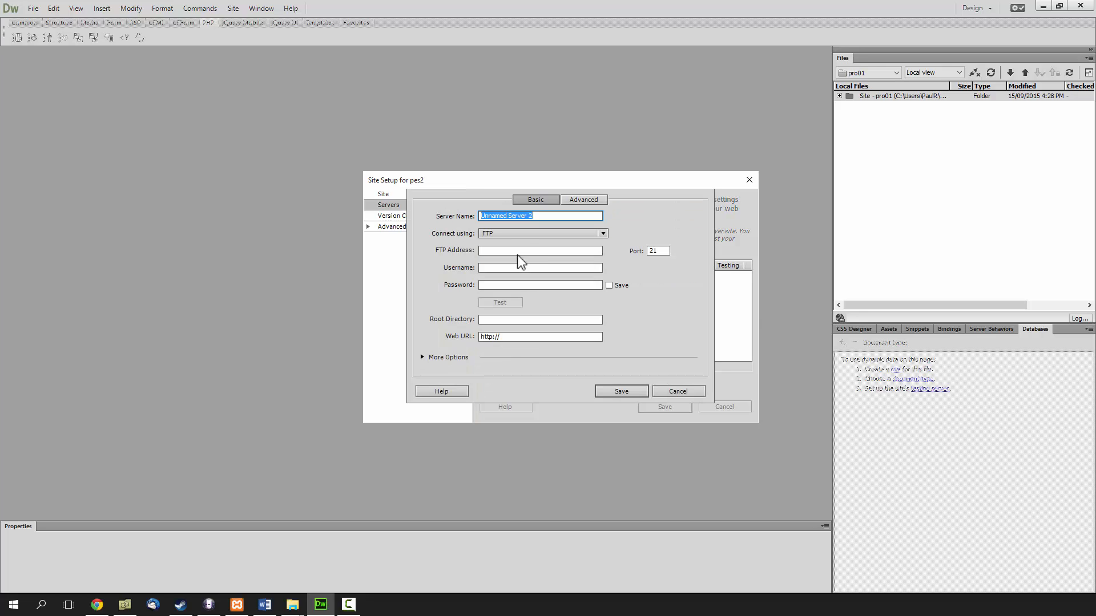
text(localhost)
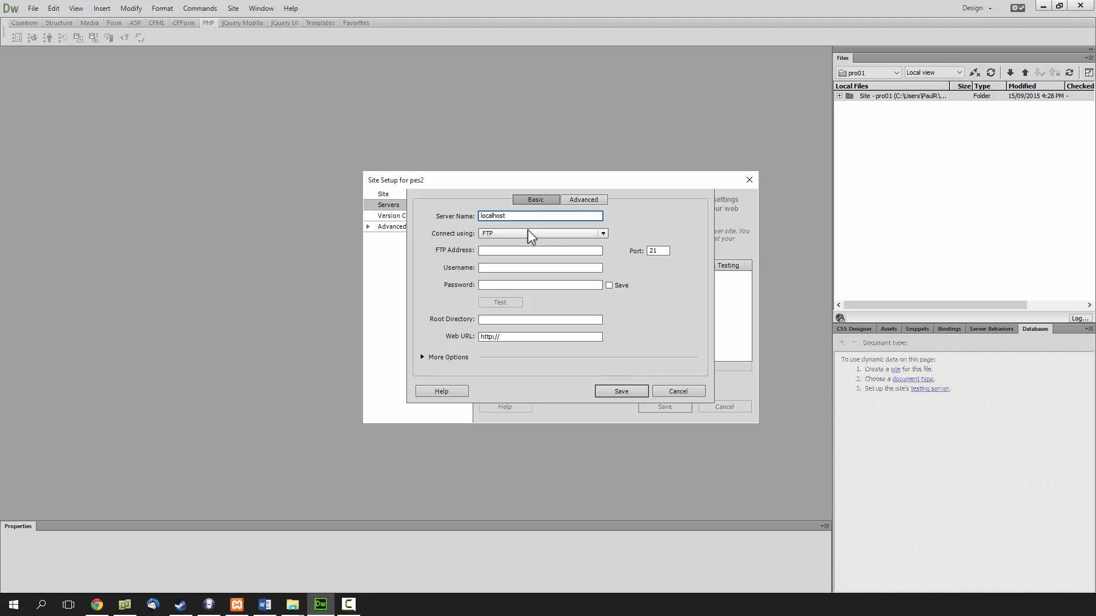
click(528, 233)
click(521, 297)
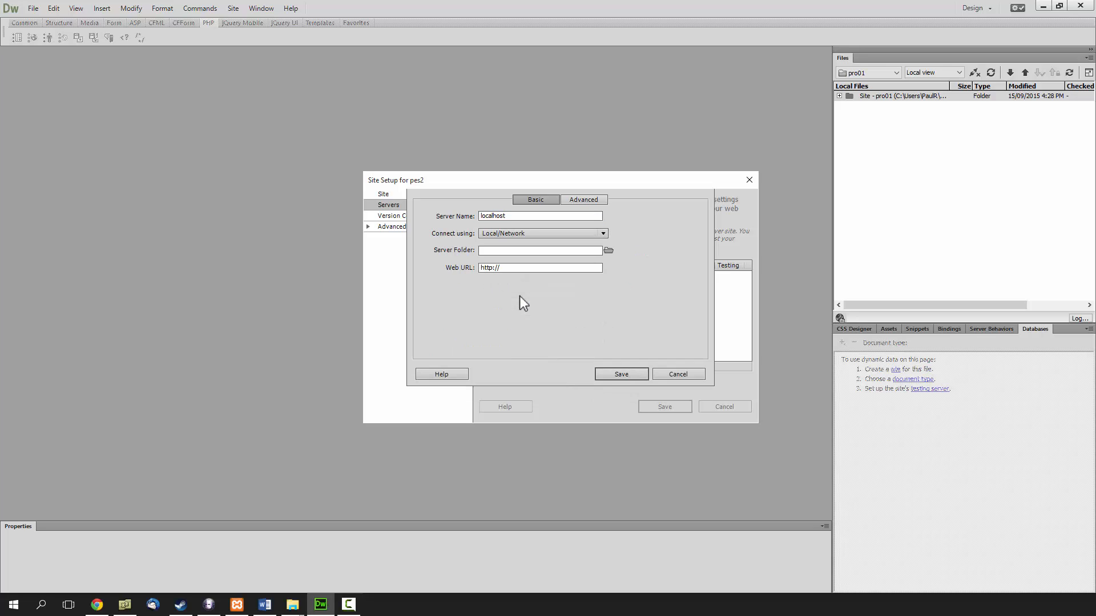
Browse for the server folder, going to xampp\htdocs on Local Disk (C:)
click(583, 252)
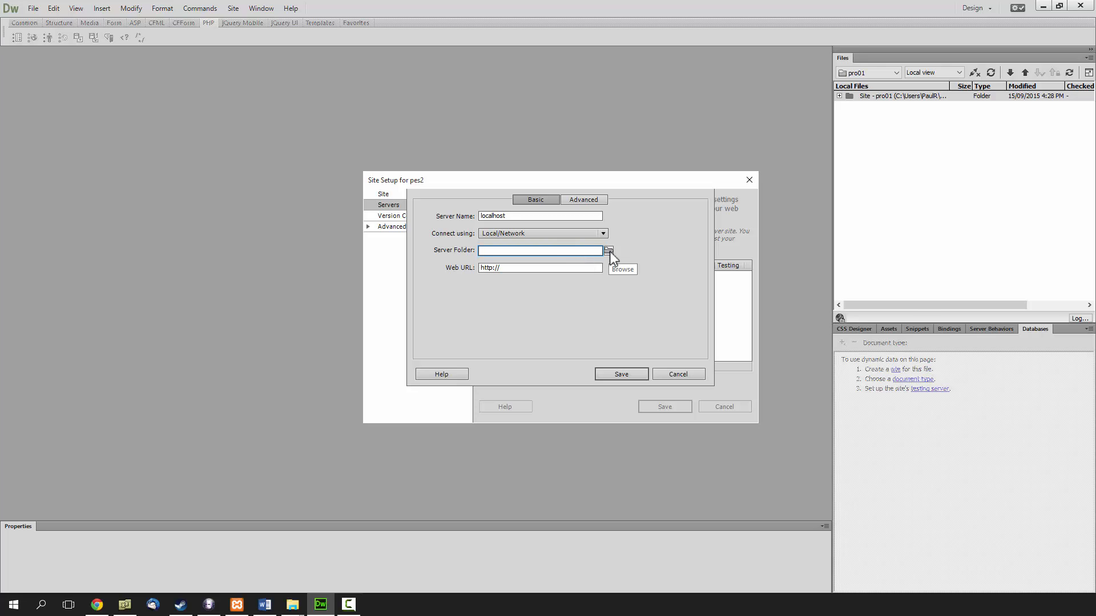
click(609, 252)
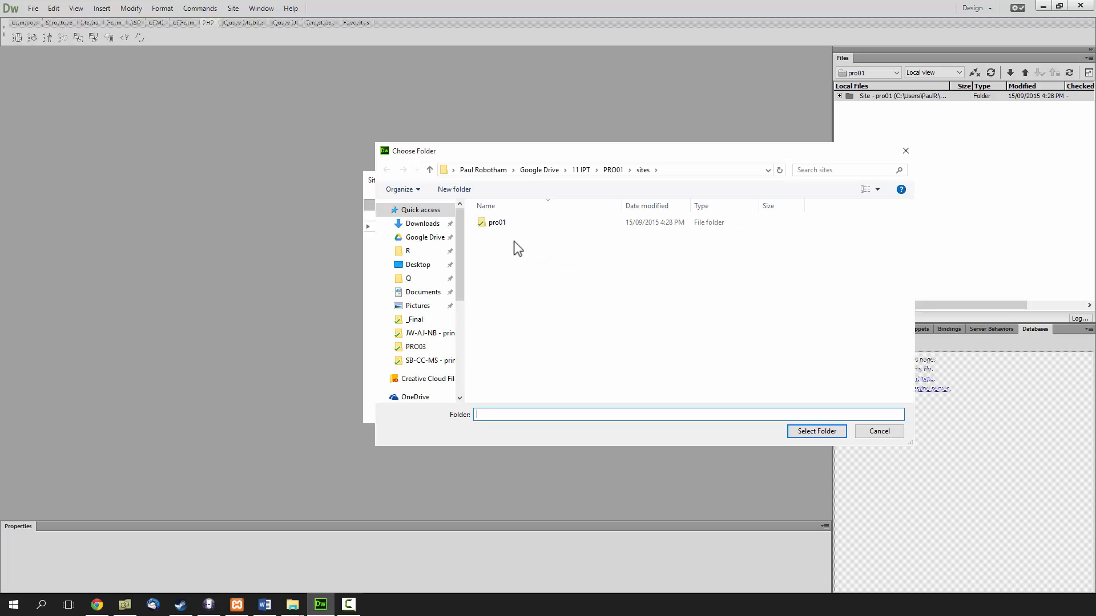
drag(457, 261, 458, 337)
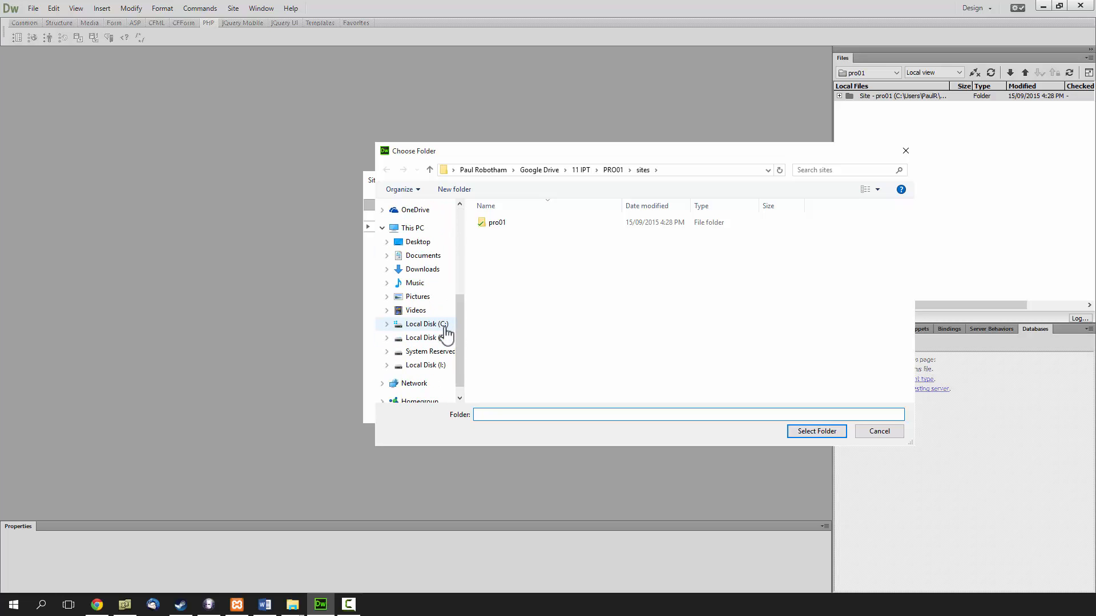
click(444, 330)
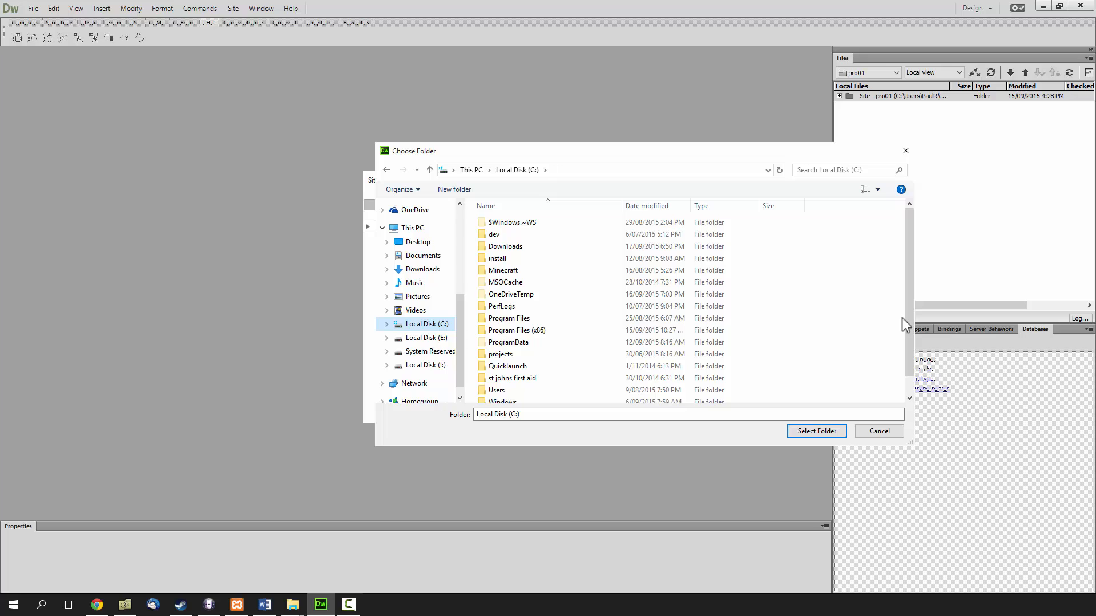
drag(904, 322, 904, 352)
click(496, 397)
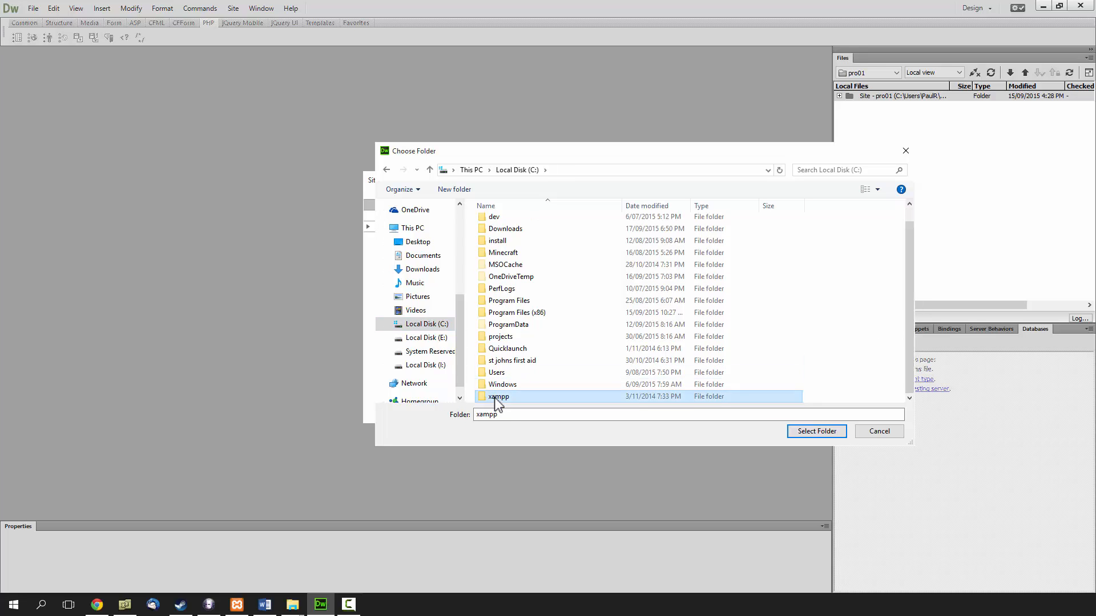
double_click(495, 398)
click(519, 270)
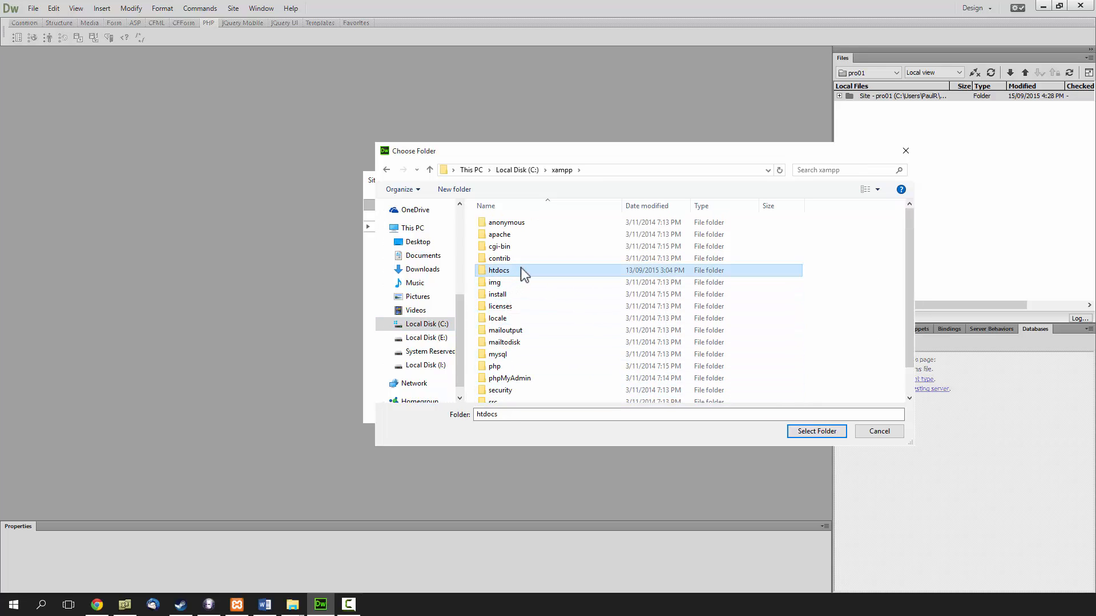
double_click(522, 270)
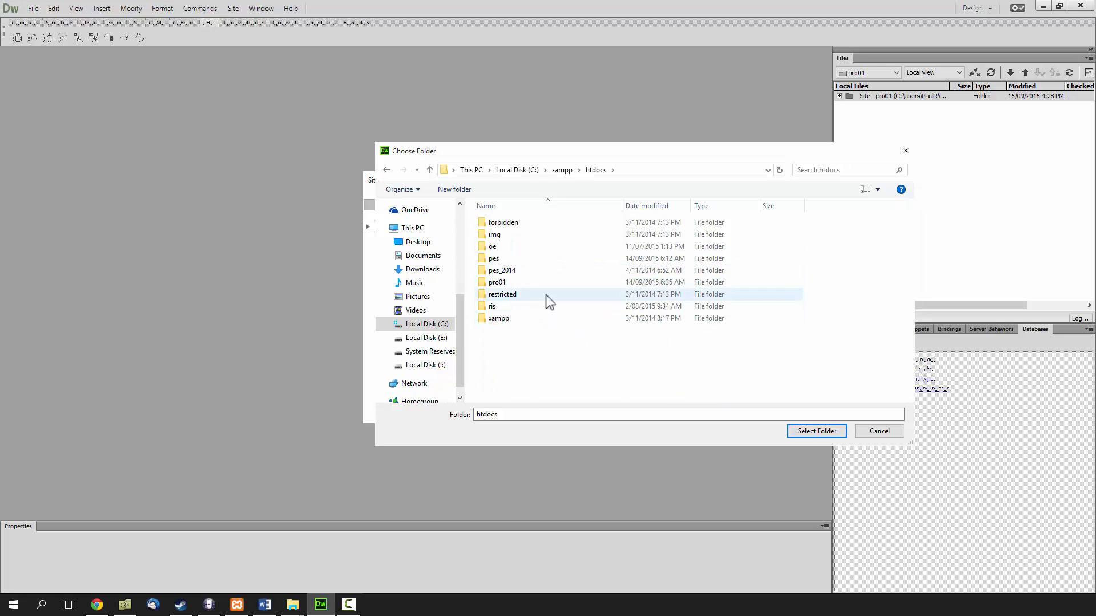
Create a new folder named pes2 inside htdocs
click(517, 260)
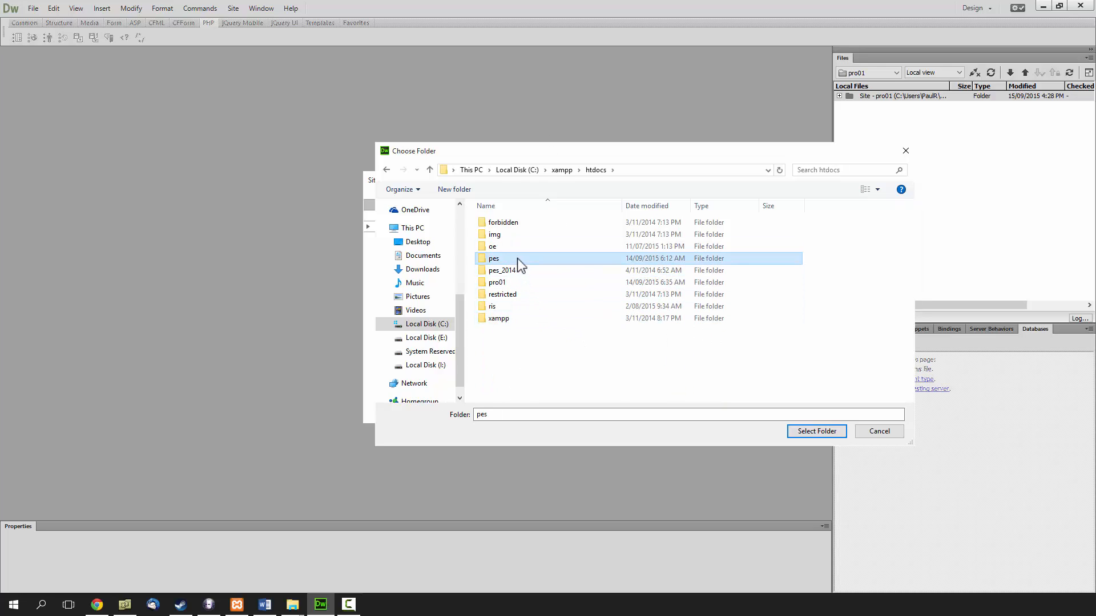
click(508, 364)
right_click(507, 365)
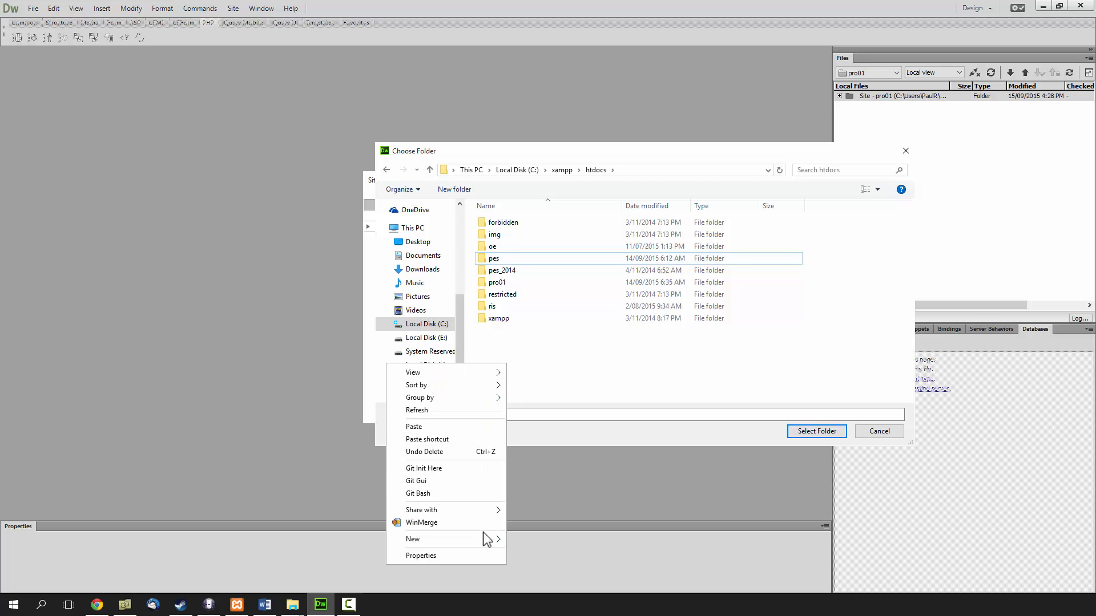
mouse_move(502, 542)
click(374, 384)
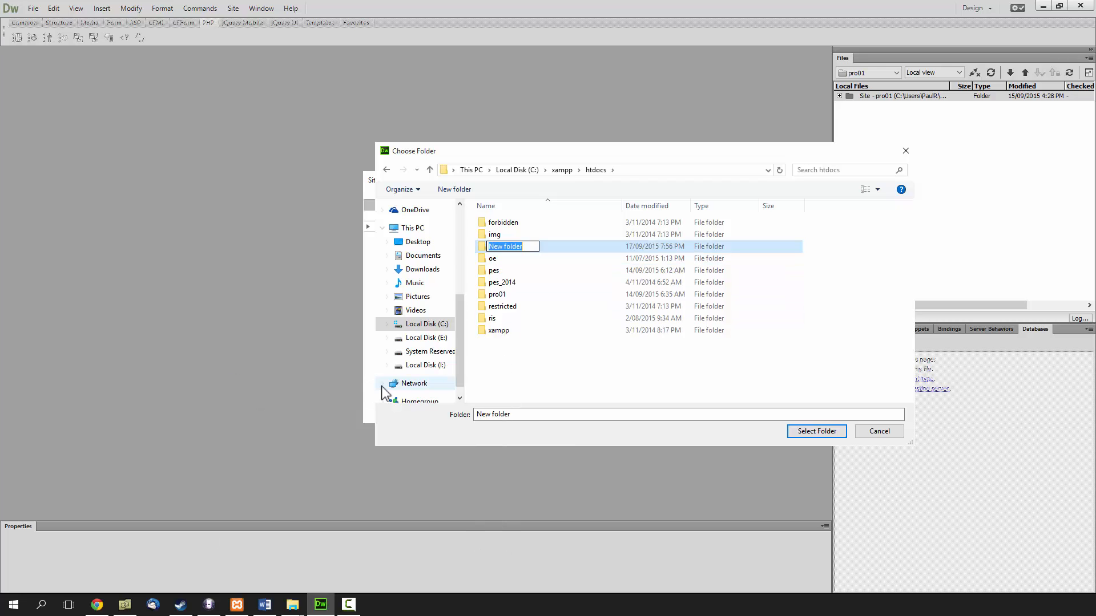
text(pes2)
click(520, 370)
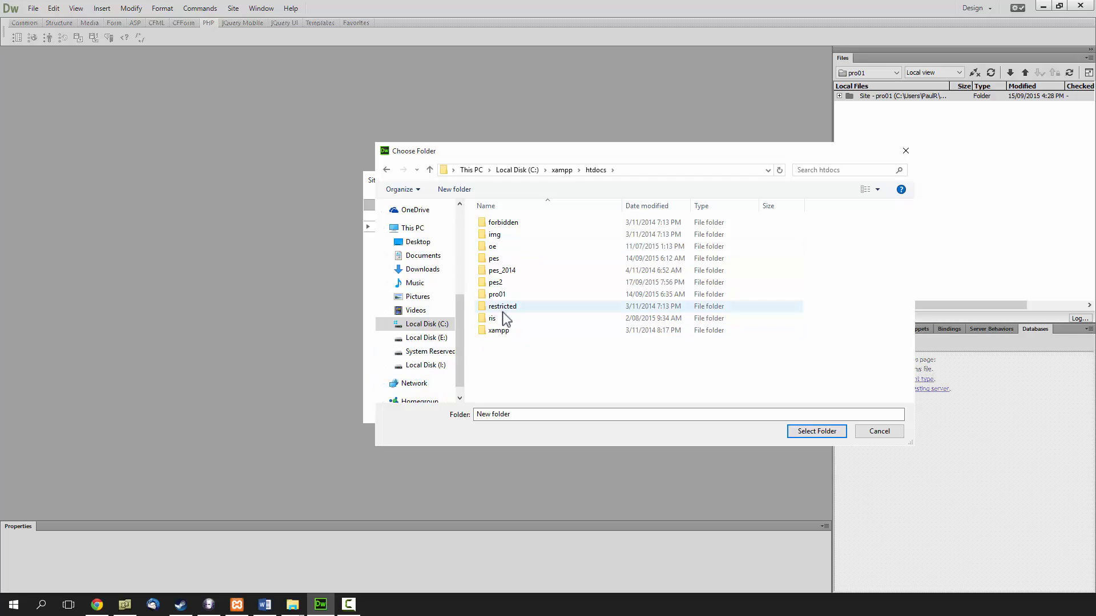
Choose the pes2 folder in htdocs as the server folder
click(496, 260)
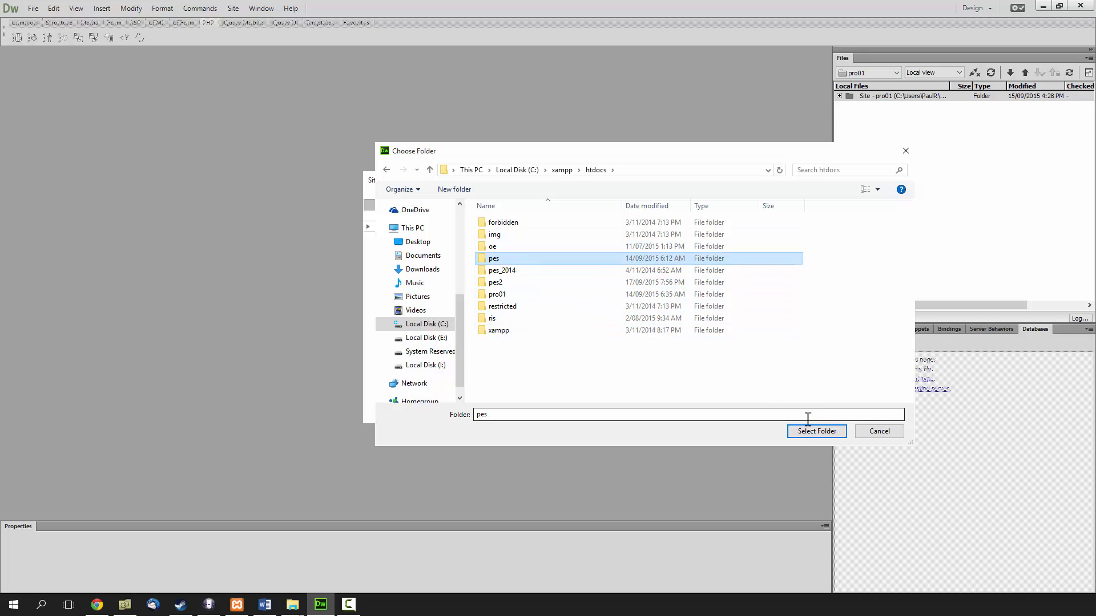
click(617, 283)
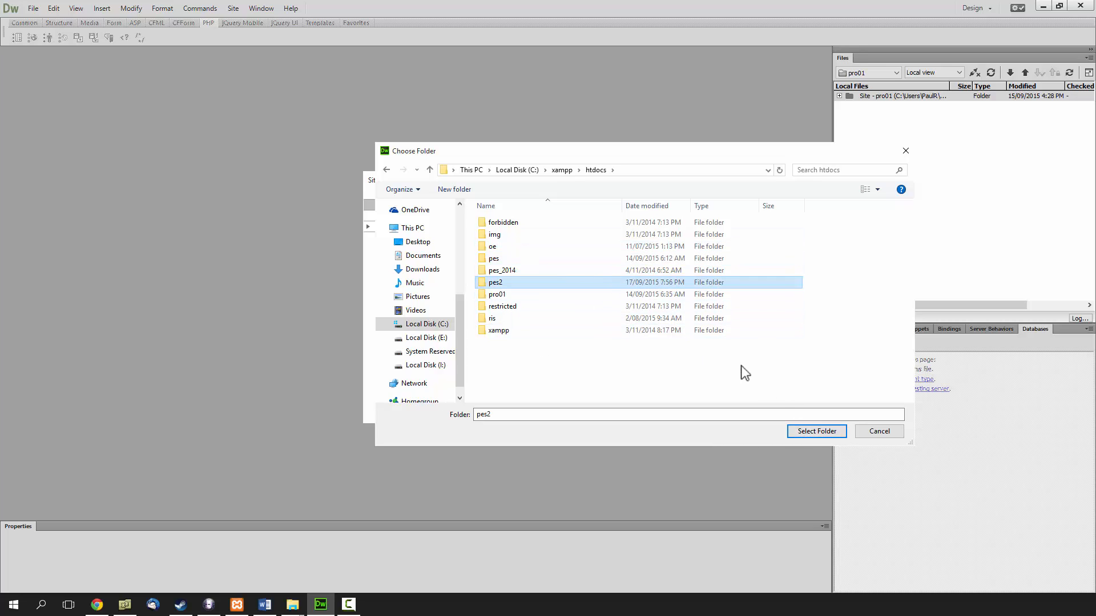
click(810, 432)
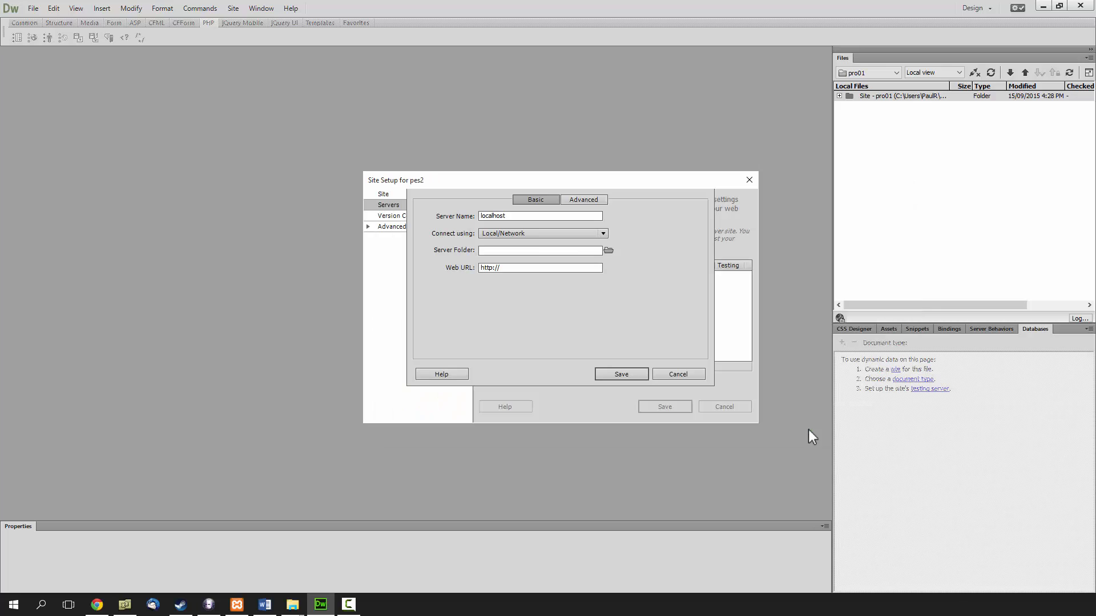
click(529, 267)
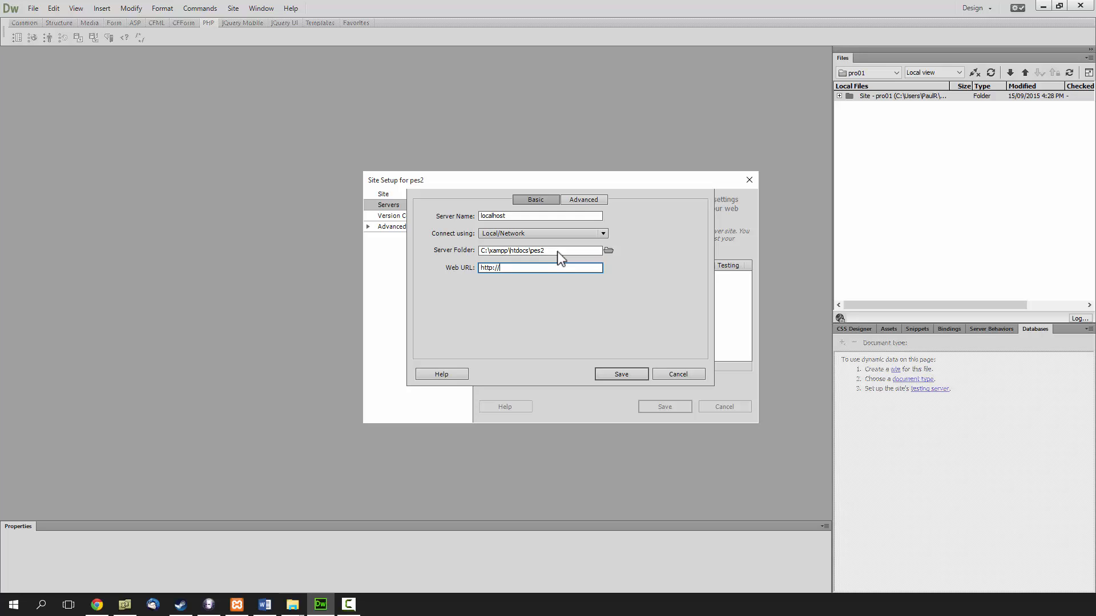
text(localhost/pes)
mouse_move(538, 267)
mouse_down()
mouse_move(527, 270)
mouse_move(540, 252)
mouse_up()
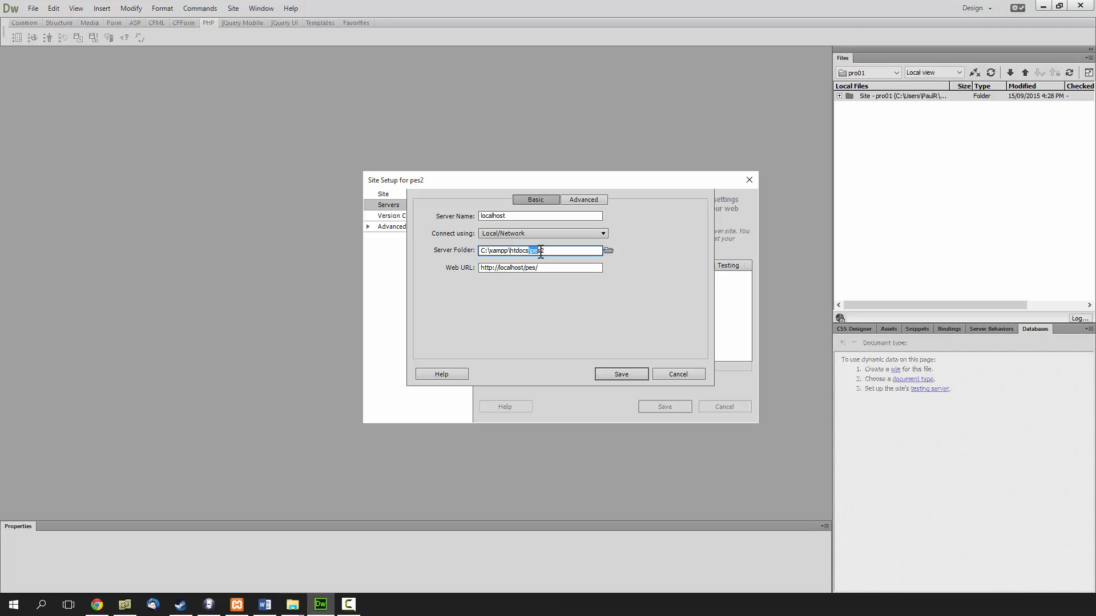
click(548, 252)
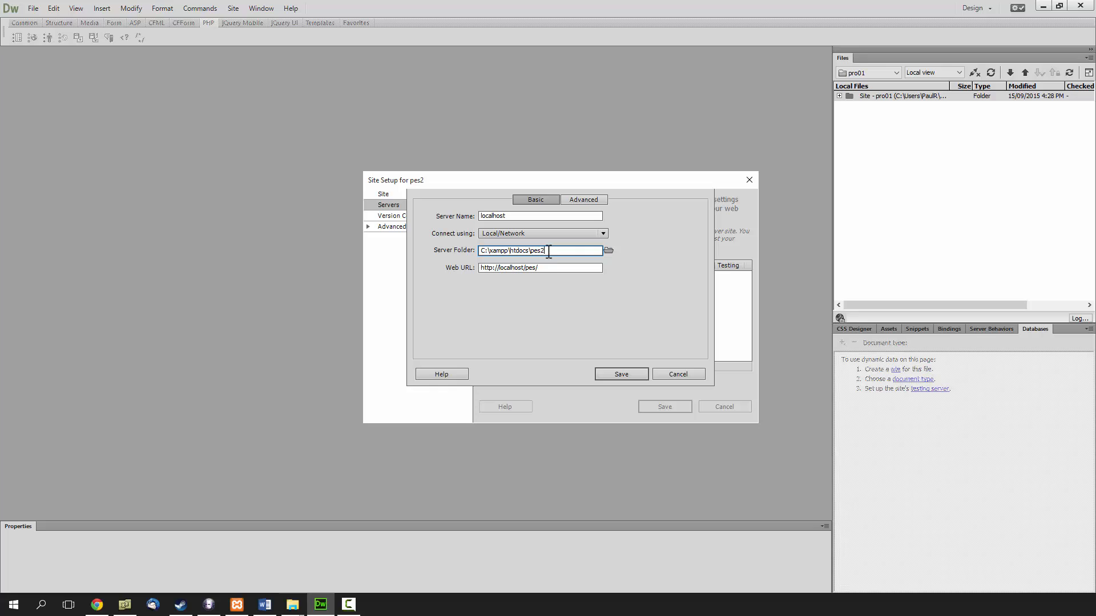
Set the testing server model to PHP MySQL and save the server definition
click(584, 201)
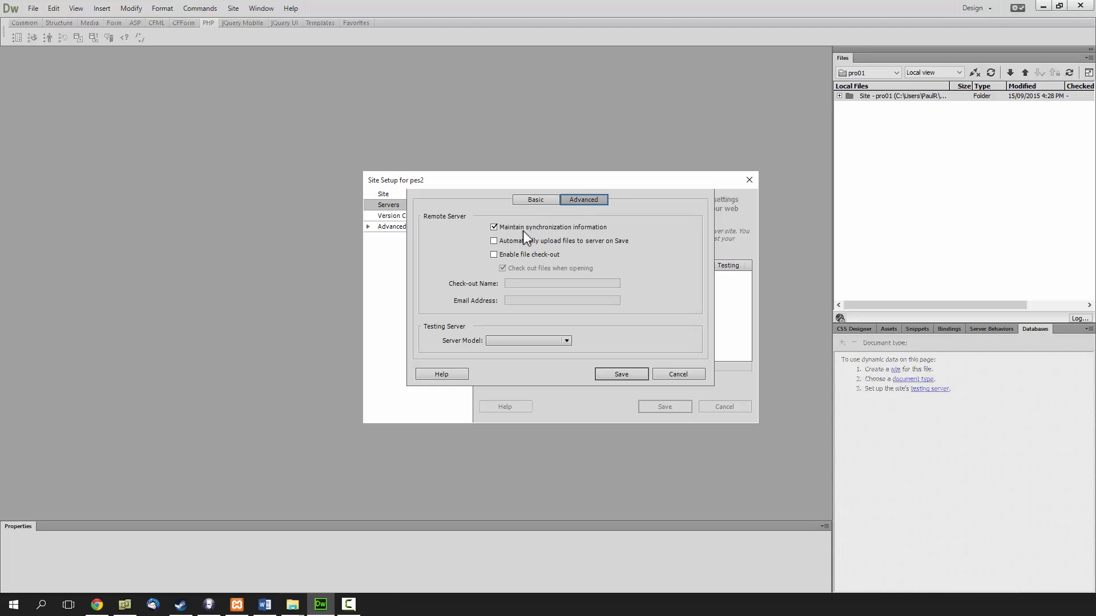
click(504, 341)
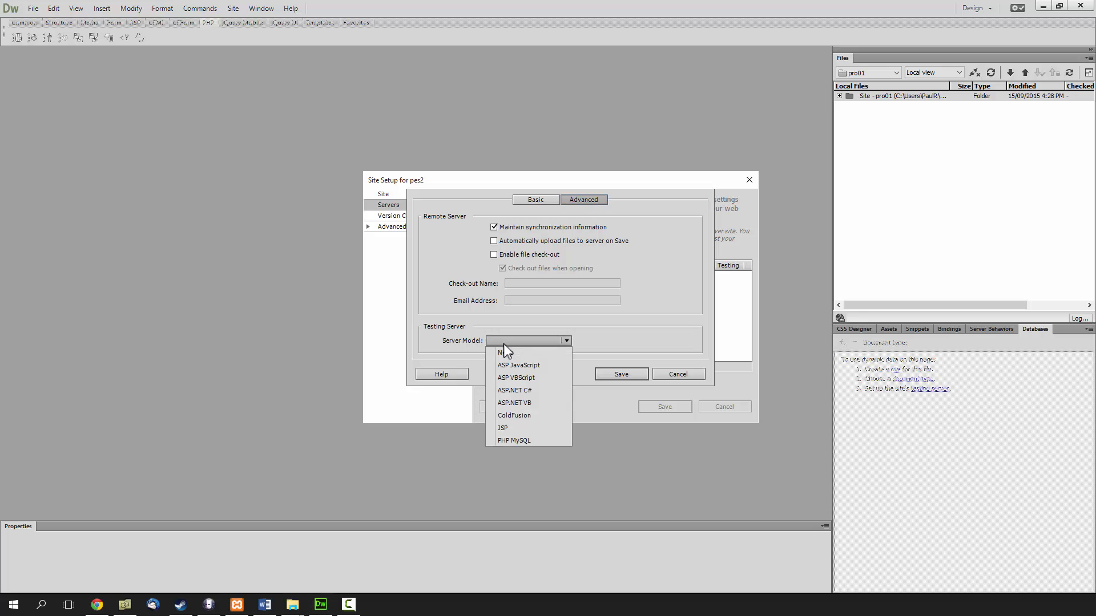
click(508, 440)
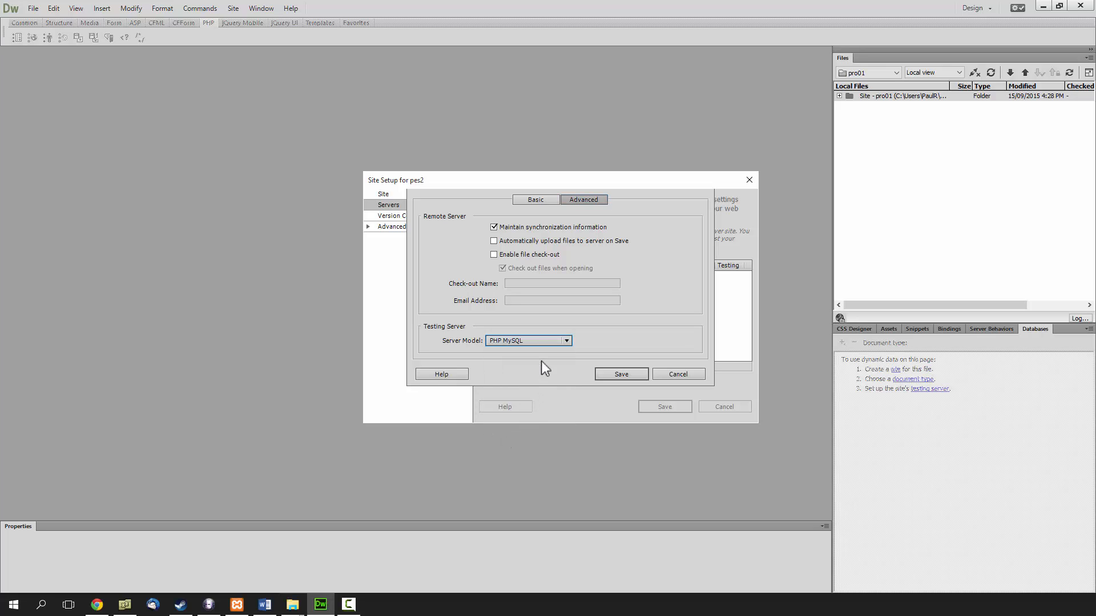
click(620, 374)
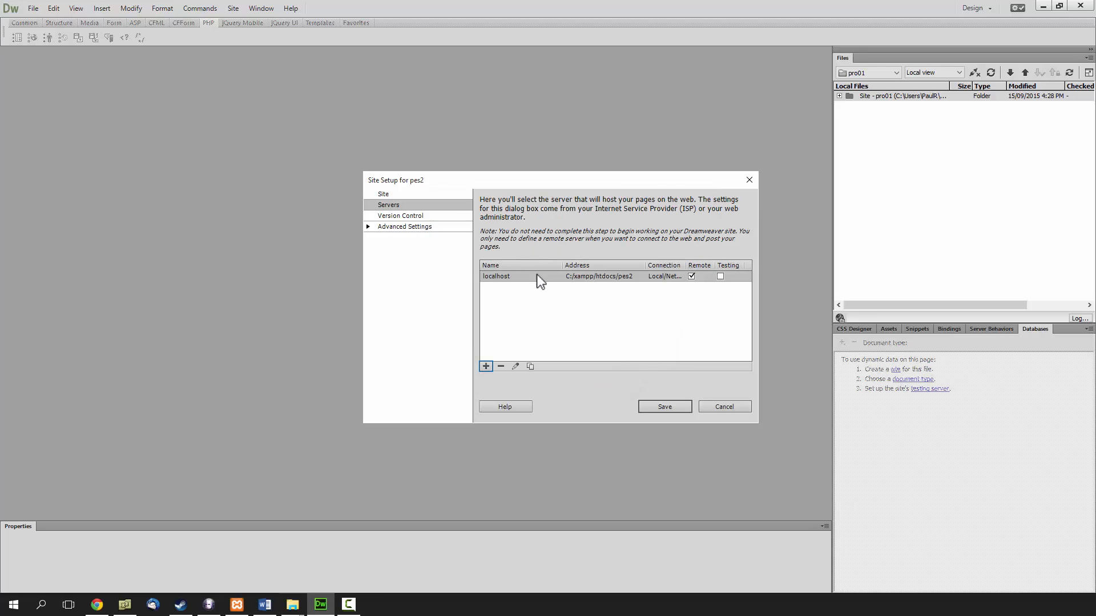
Make localhost the testing server instead of the remote server
click(691, 276)
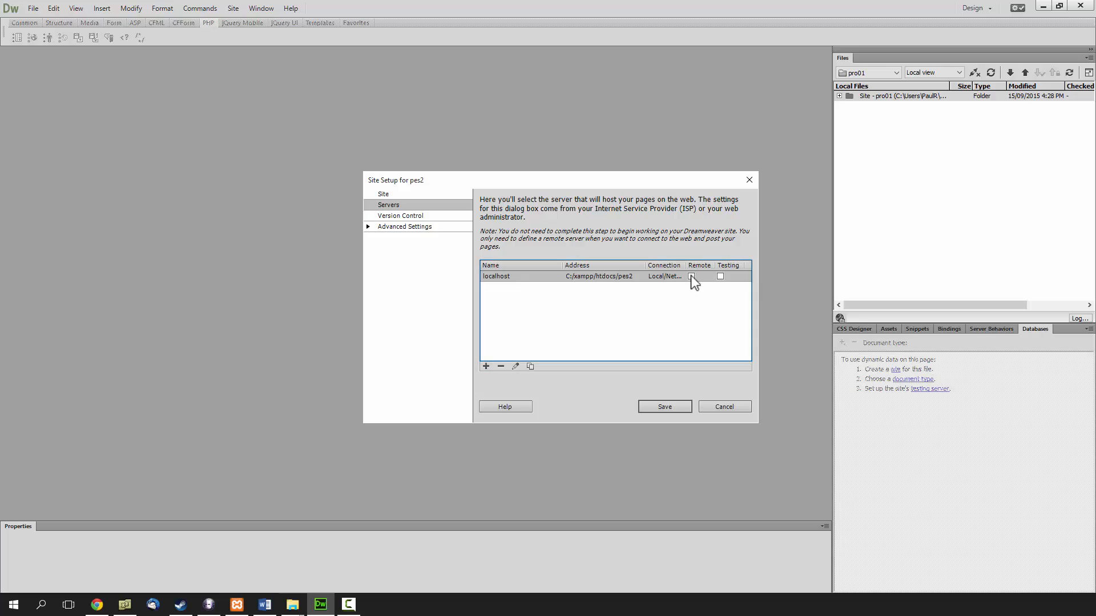
click(721, 276)
Review the localhost server's basic and advanced settings, and check the site name and local site folder
click(514, 366)
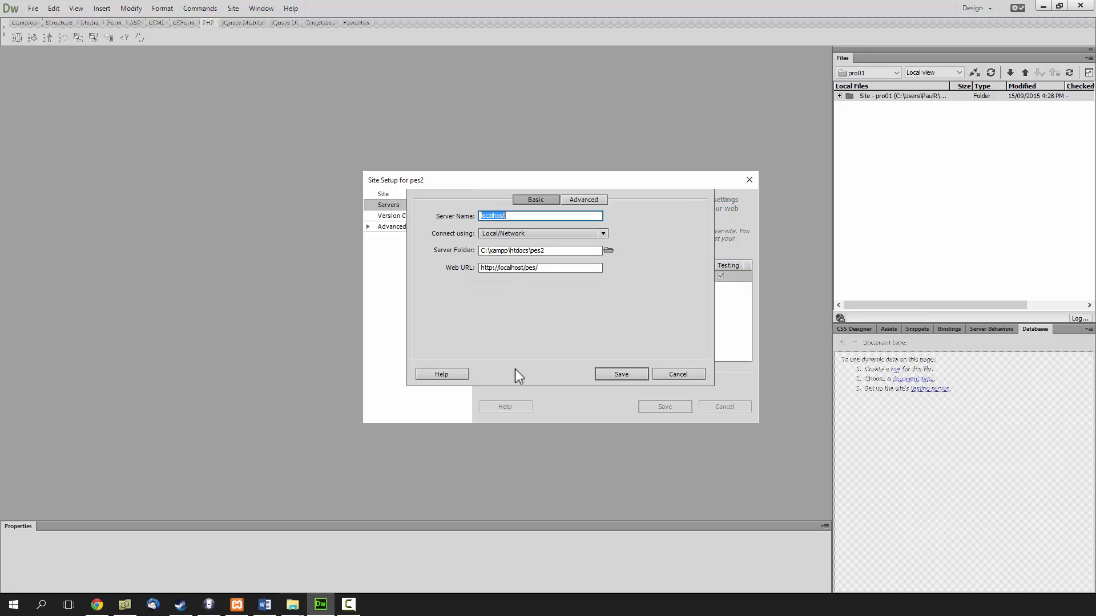
click(548, 251)
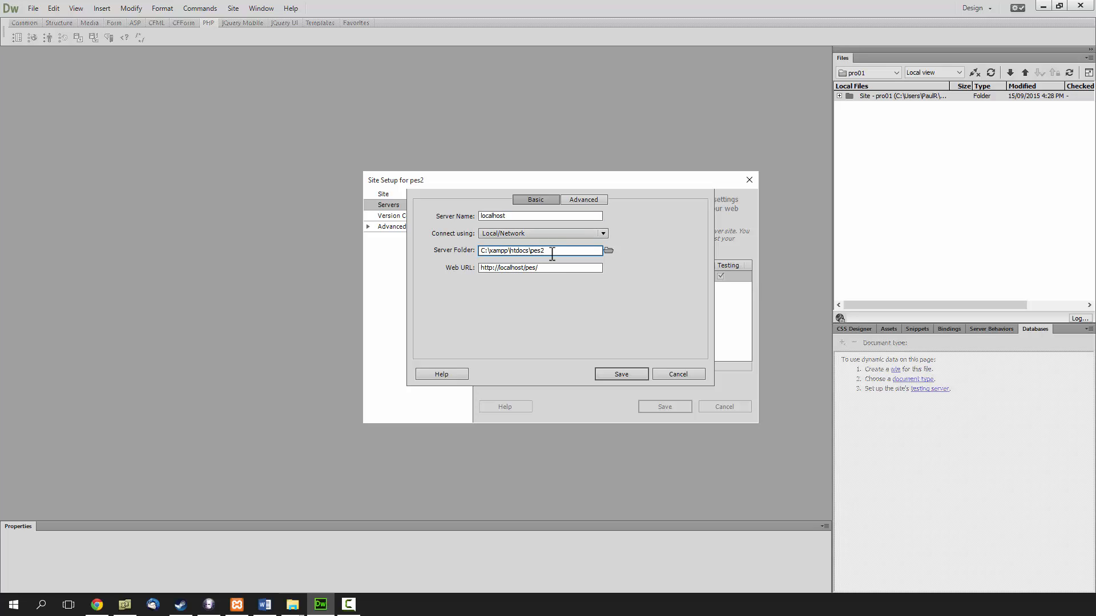
click(549, 269)
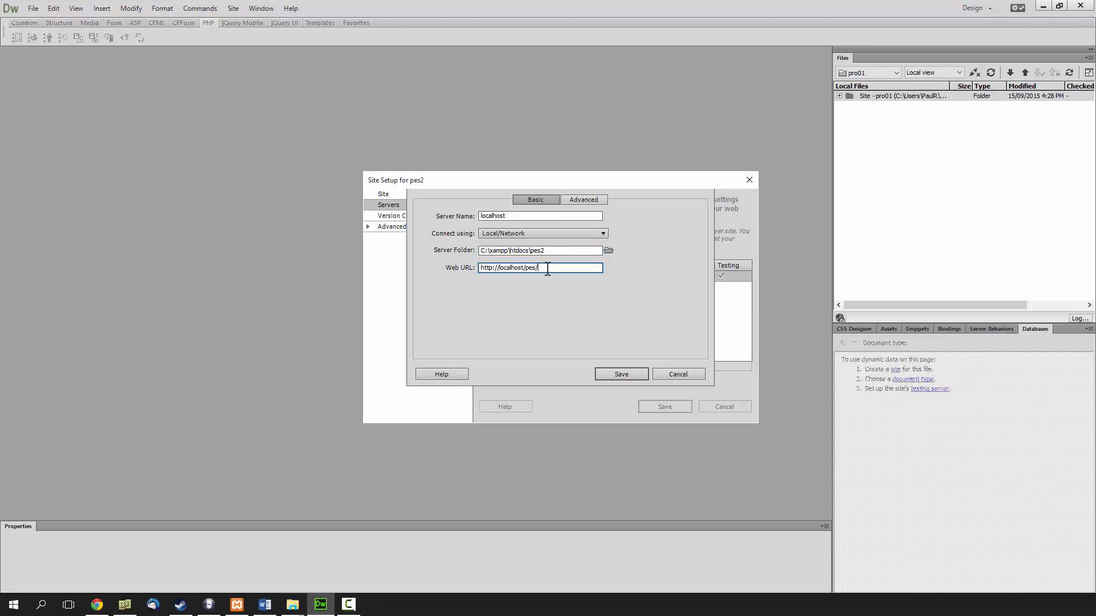
click(584, 199)
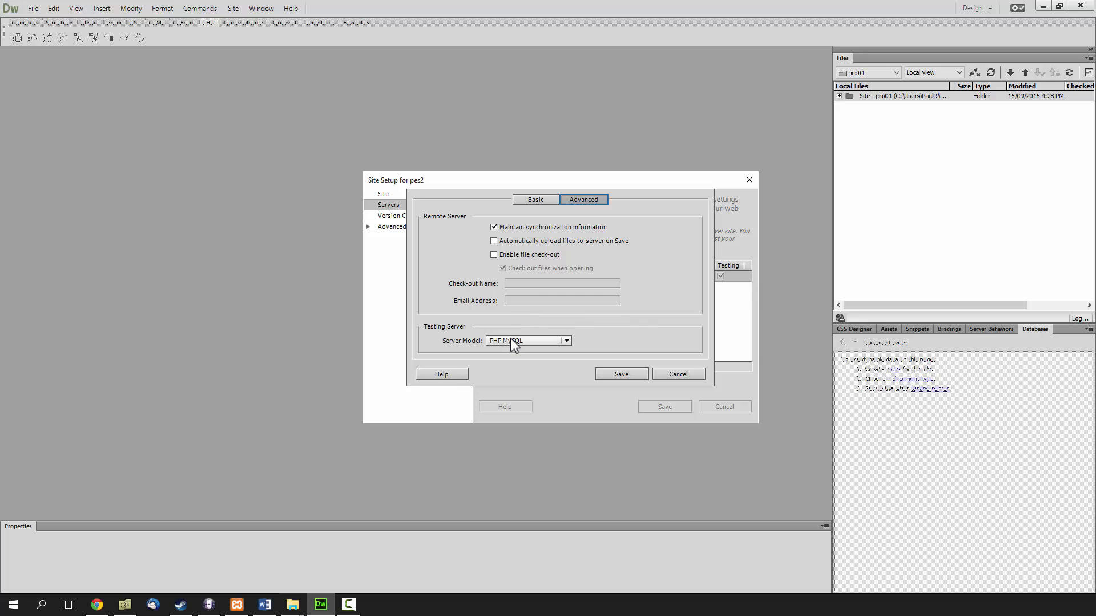
click(625, 377)
click(444, 195)
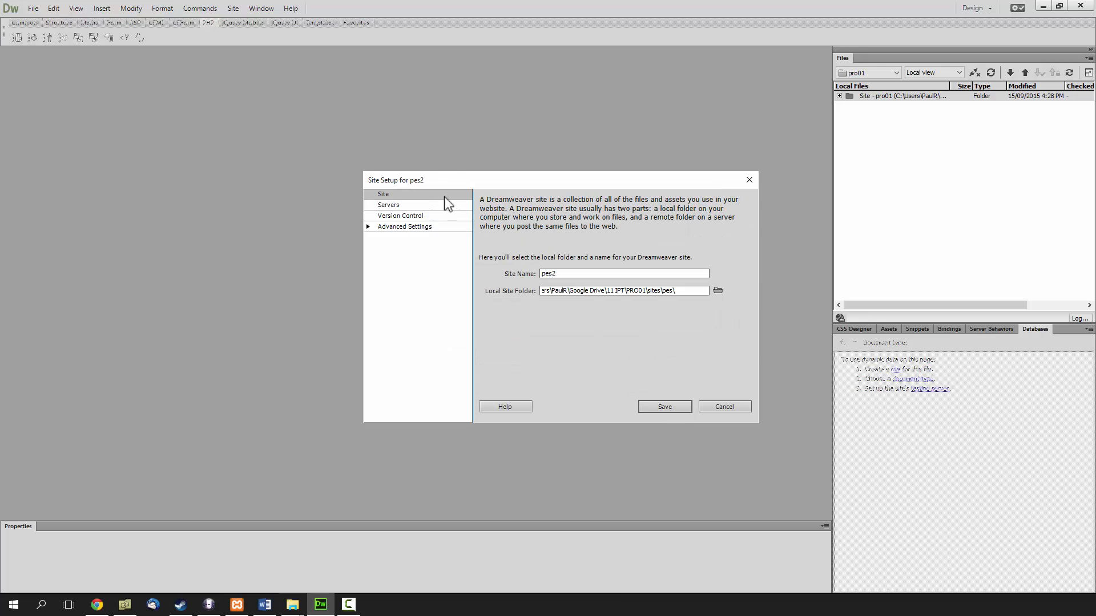
click(565, 274)
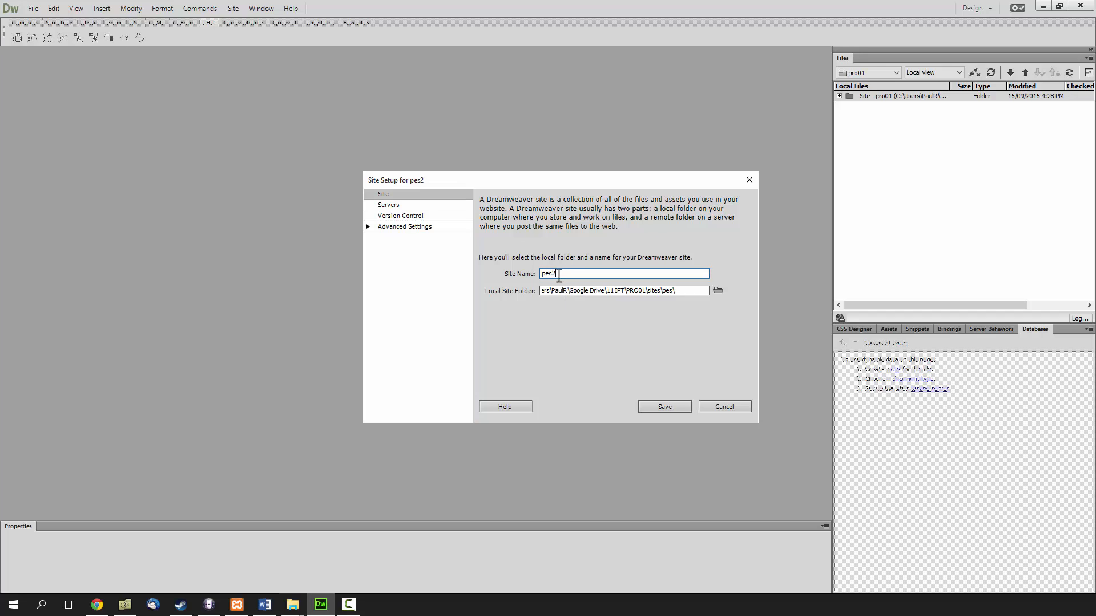
Change the last folder of the local site path to pes2 and save the site setup
click(682, 294)
key(Left)
text(2)
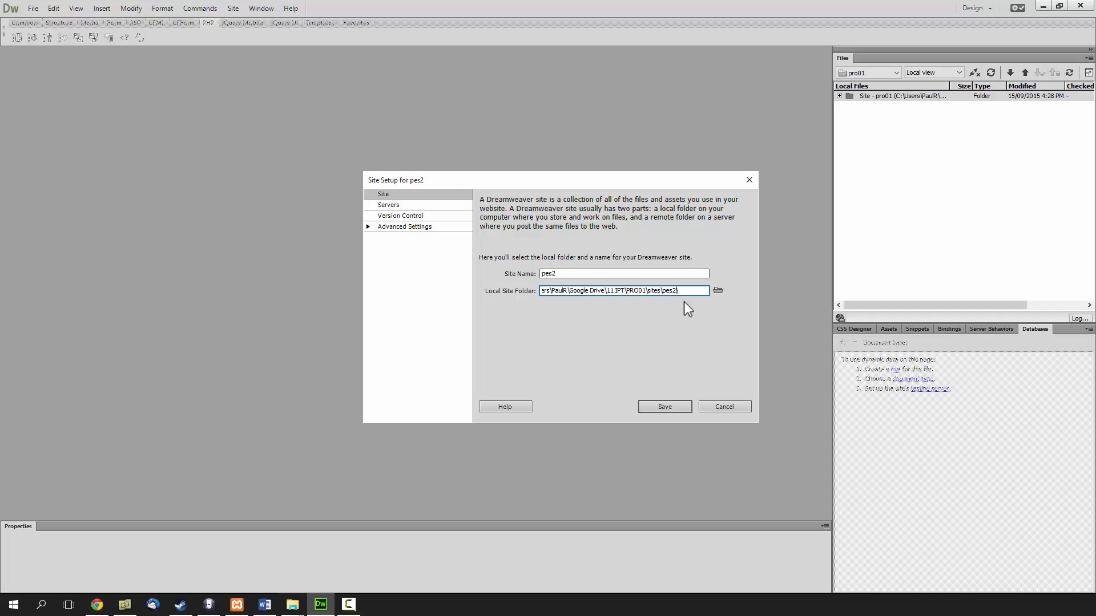
click(679, 308)
click(664, 406)
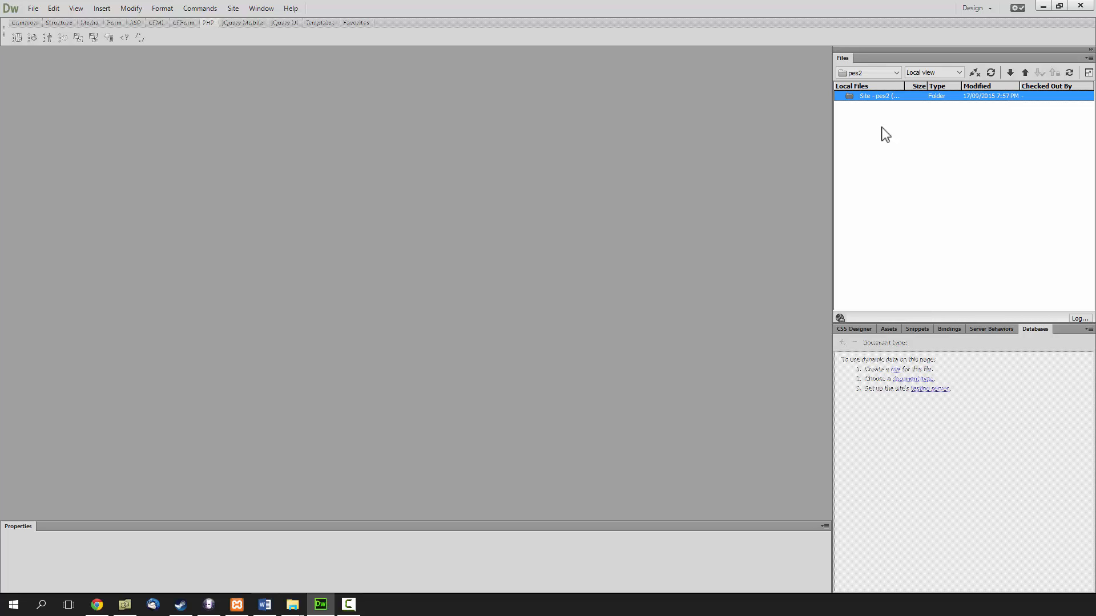
Open the pes2 site's local root folder in File Explorer
right_click(872, 96)
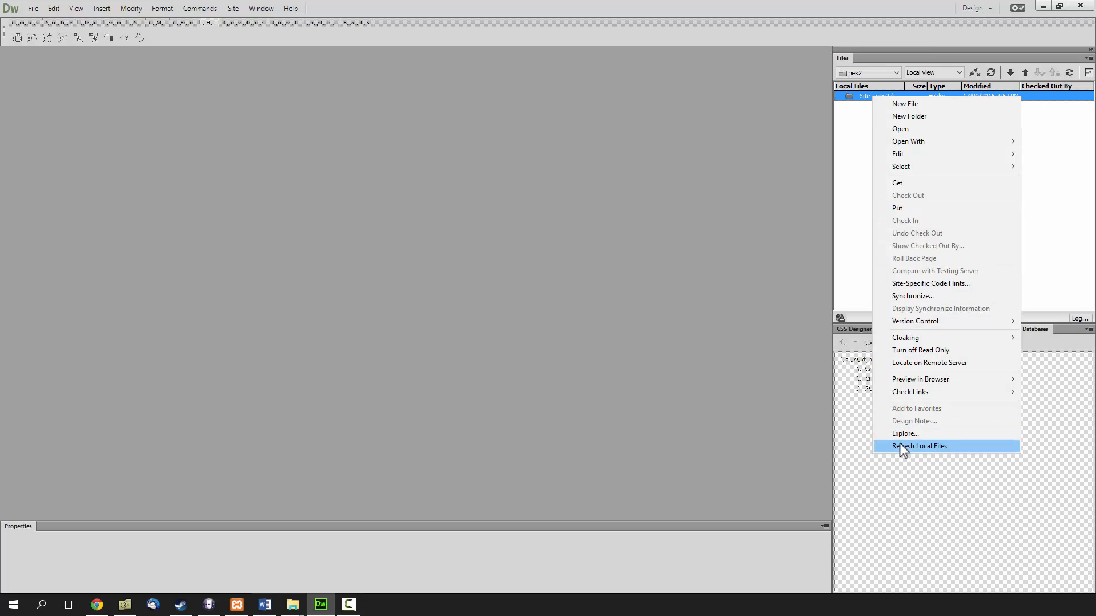
right_click(861, 94)
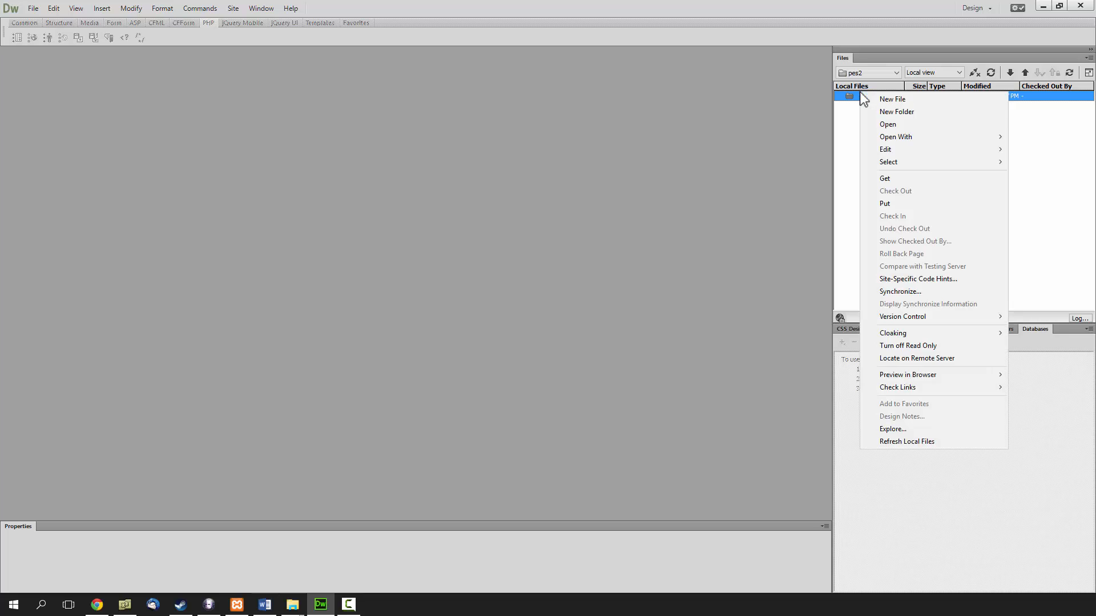
click(901, 429)
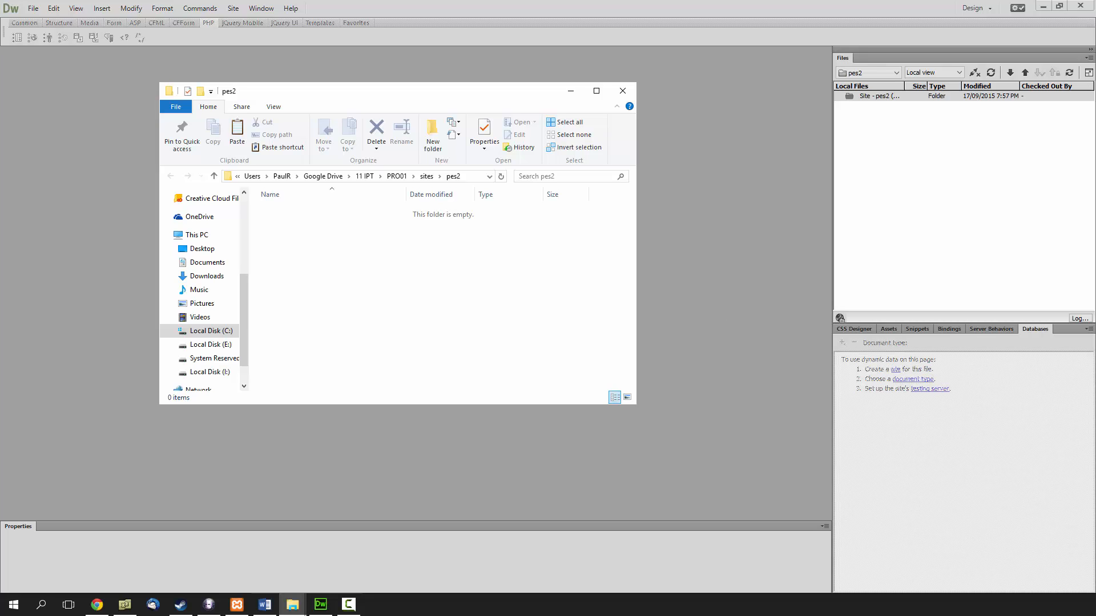
Extract phpexpertsystem-1.0.0.zip from the PRO03 folder to the suggested destination, replacing files that already exist there
drag(1095, 152, 707, 206)
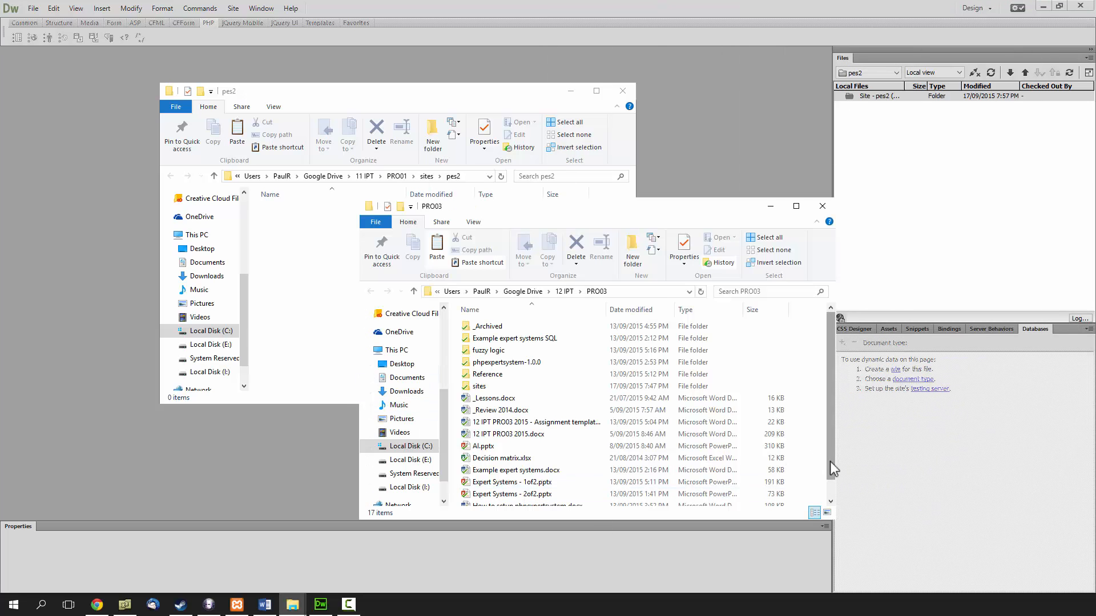
scroll(827, 497, down, 1)
click(502, 500)
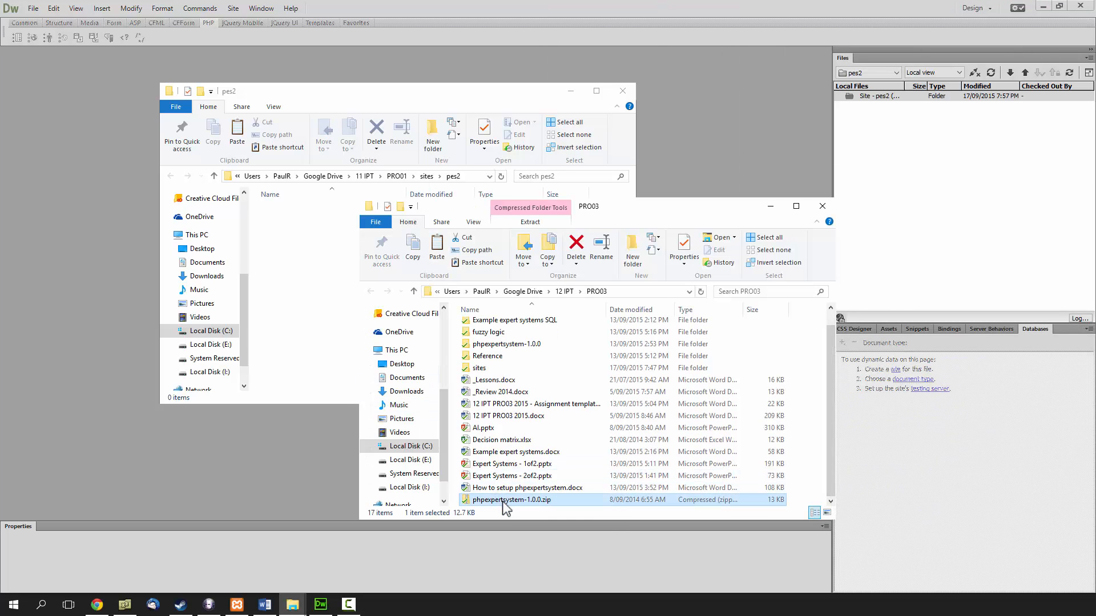
right_click(520, 500)
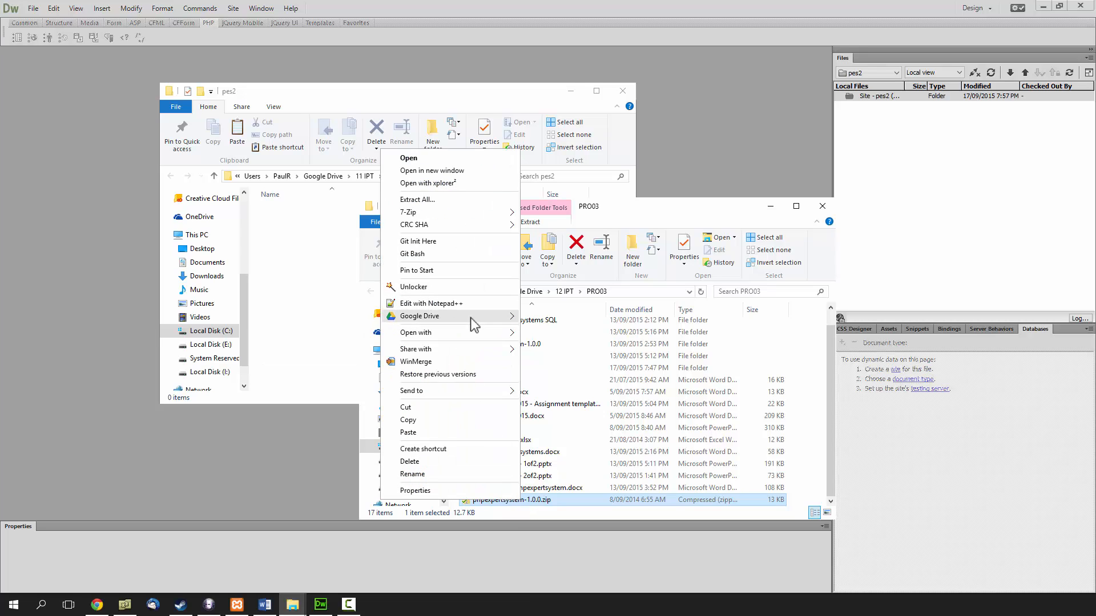
click(498, 201)
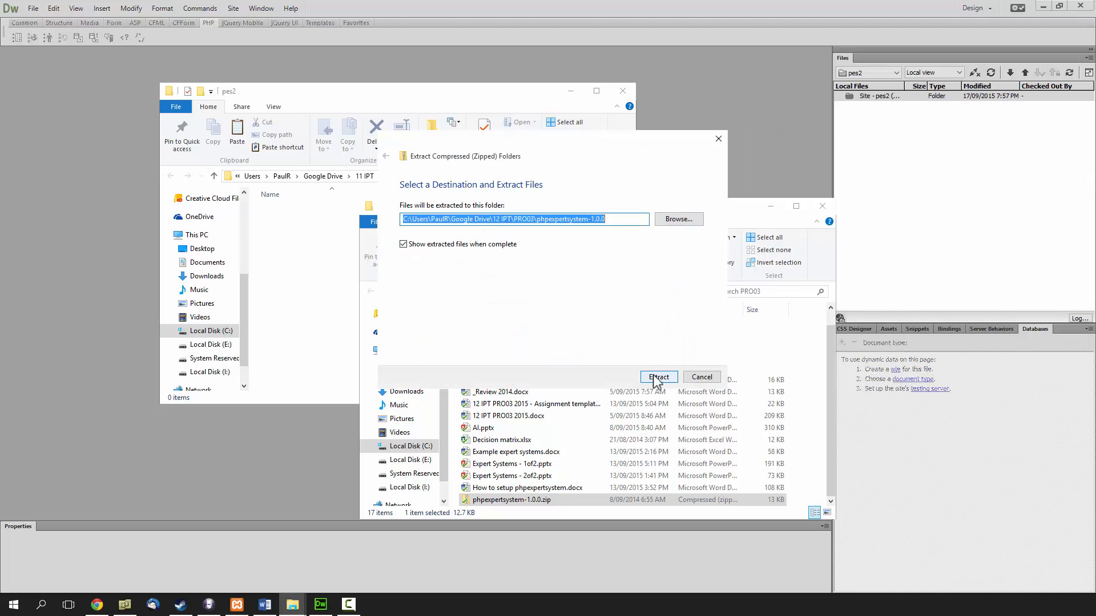
click(657, 377)
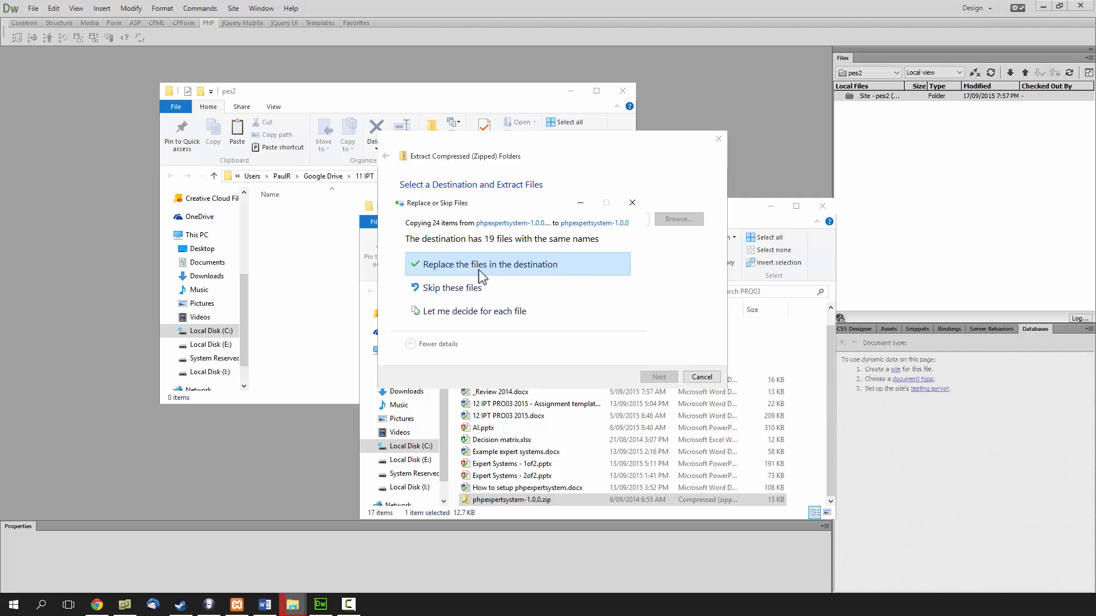
click(494, 267)
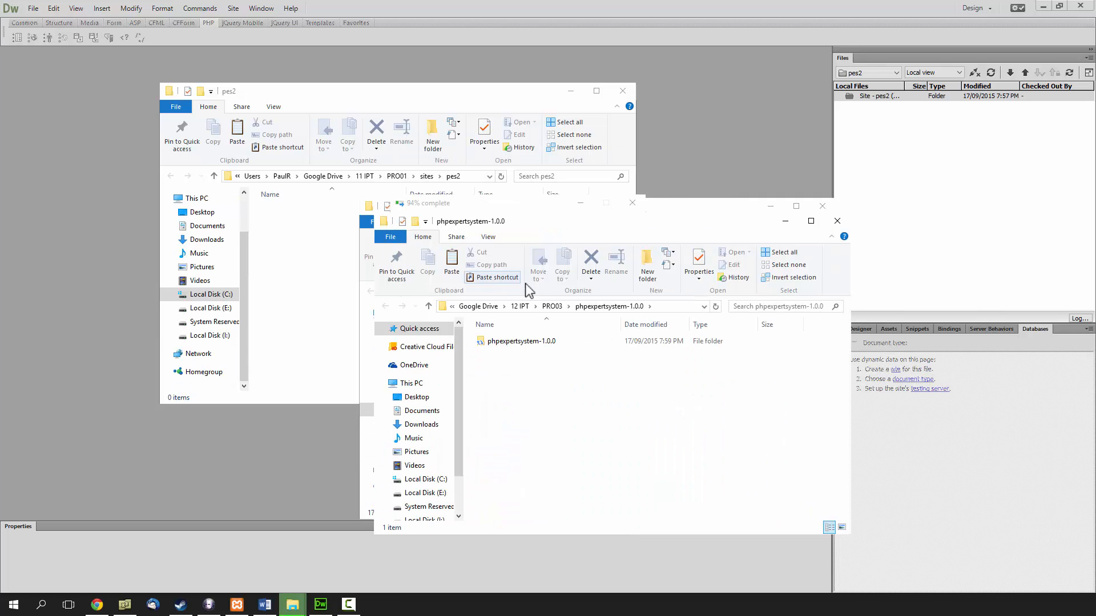
Open the inner phpexpertsystem-1.0.0 folder of the extracted files and close the PRO03 folder window
click(534, 345)
double_click(536, 345)
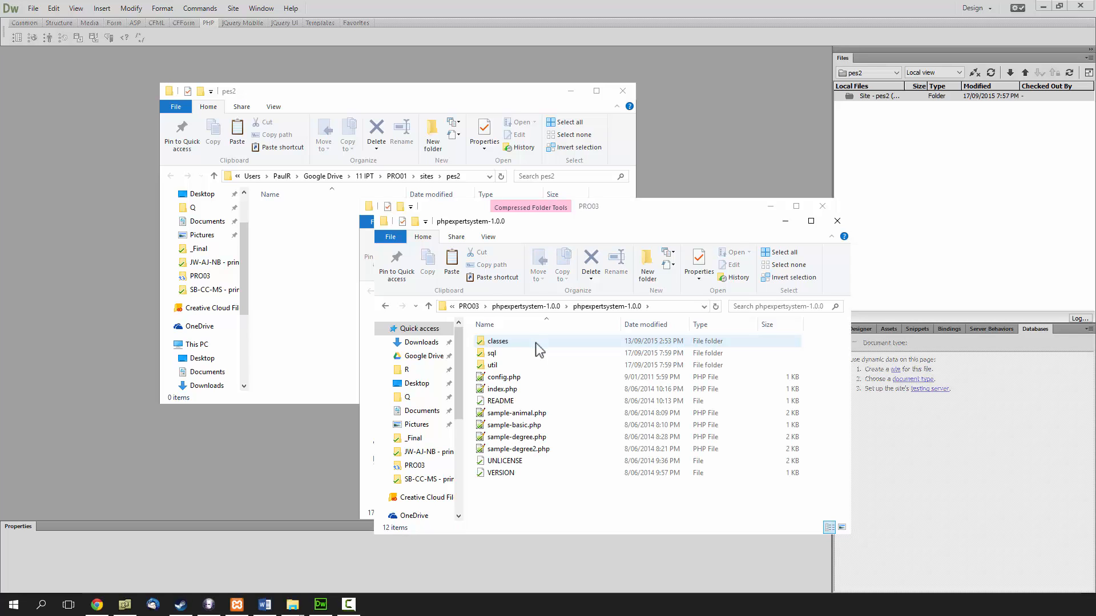
drag(602, 215, 604, 209)
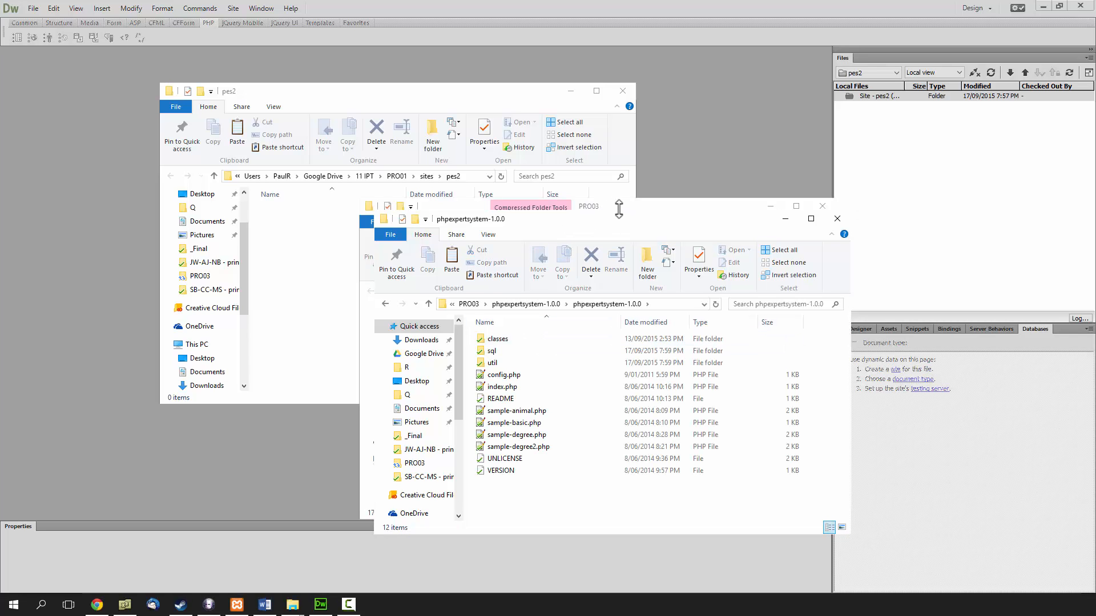
click(617, 207)
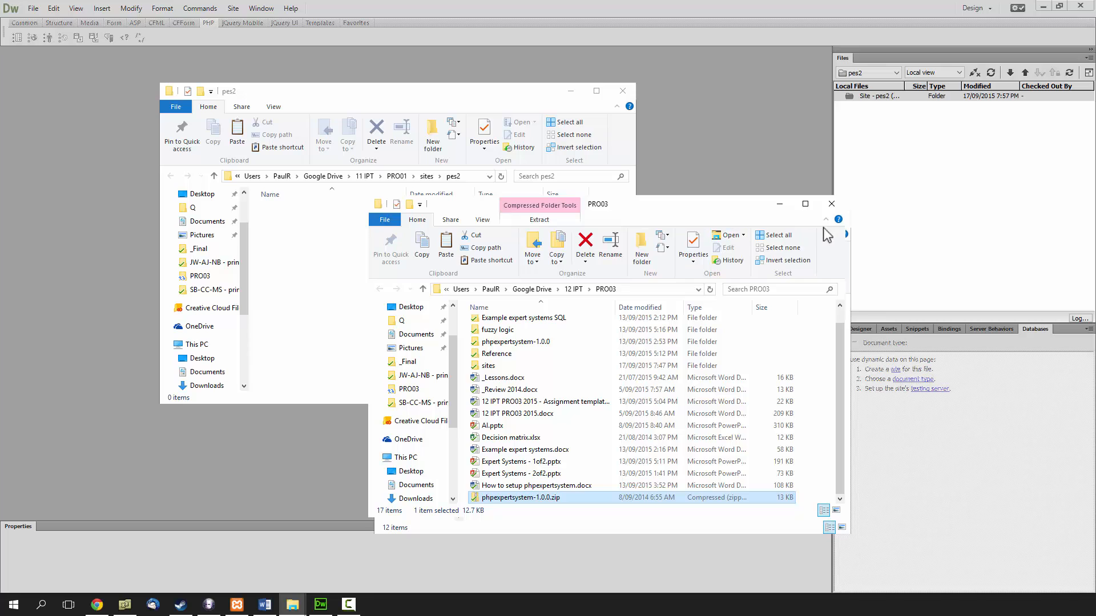
click(831, 203)
drag(678, 218, 669, 169)
Copy everything in the inner phpexpertsystem-1.0.0 folder into the pes2 folder, and refresh the local file list in Dreamweaver
drag(518, 451, 496, 263)
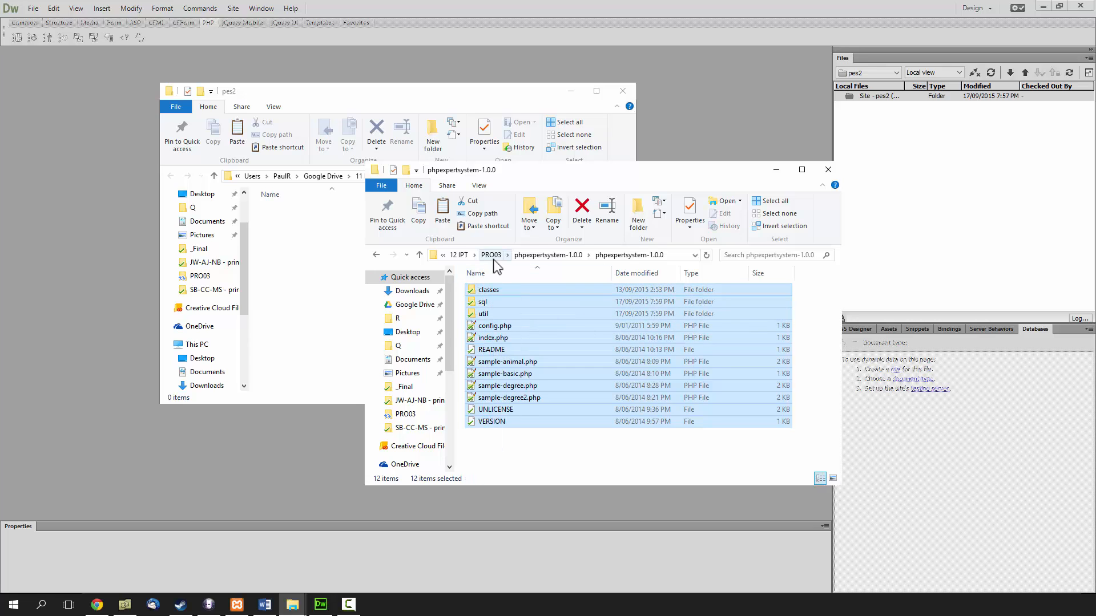
click(327, 258)
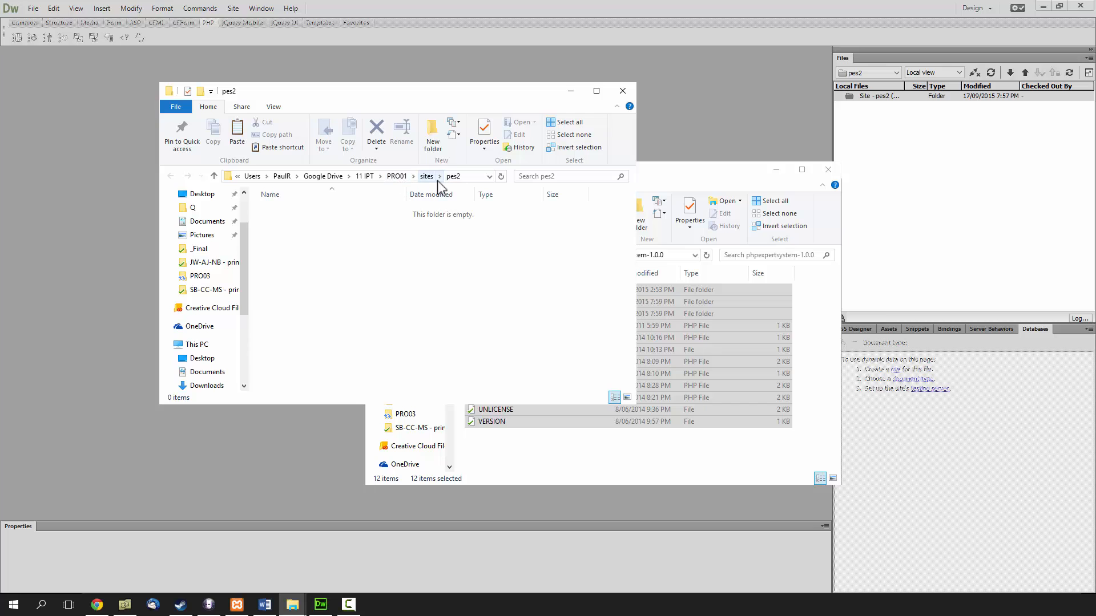
right_click(363, 262)
click(311, 342)
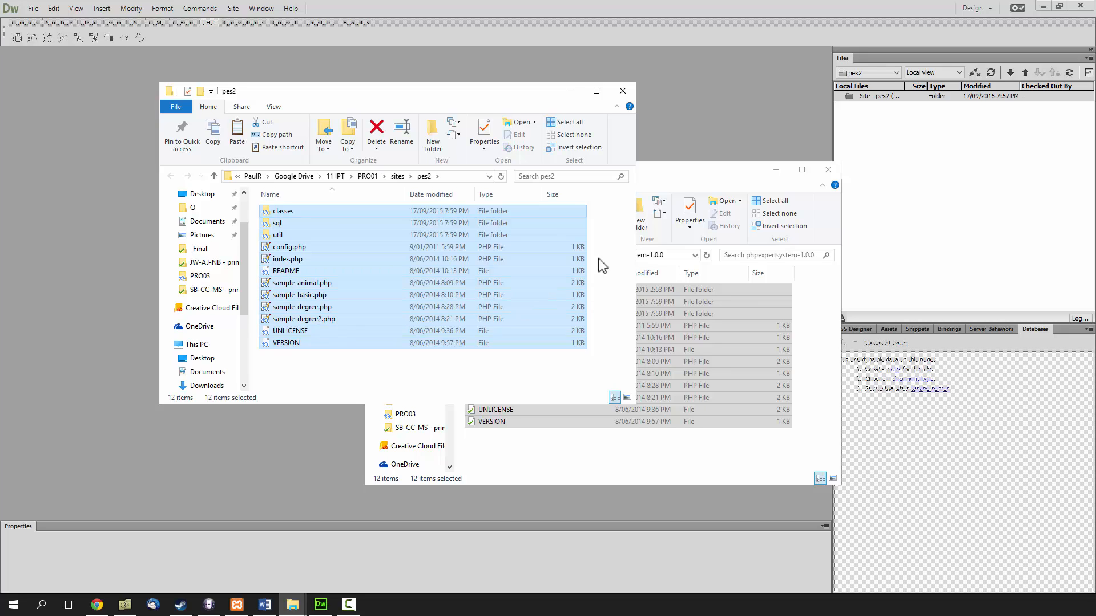
click(747, 137)
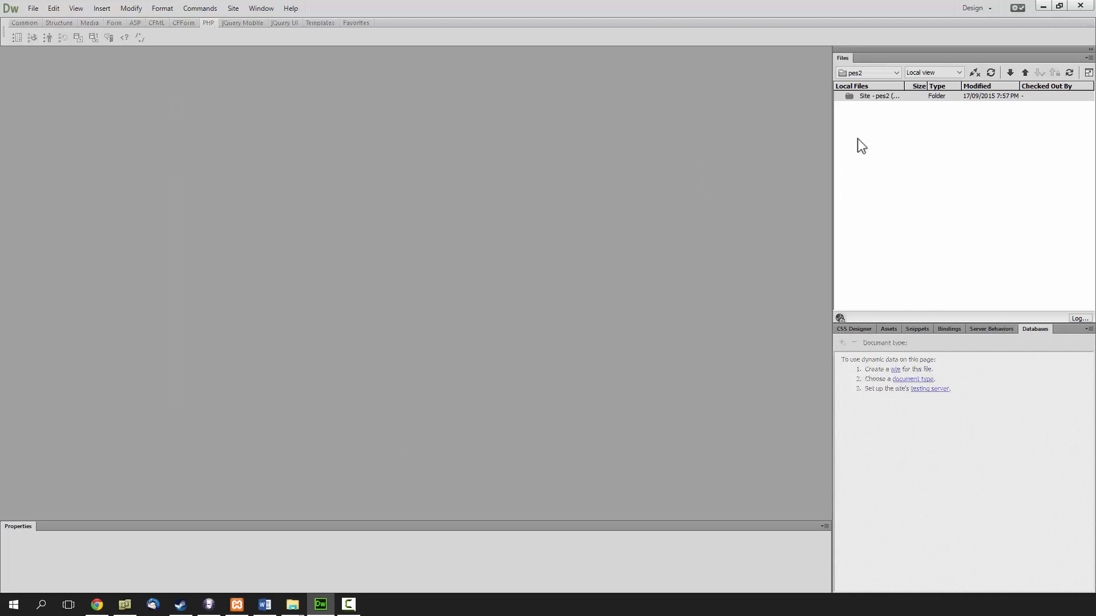
click(990, 73)
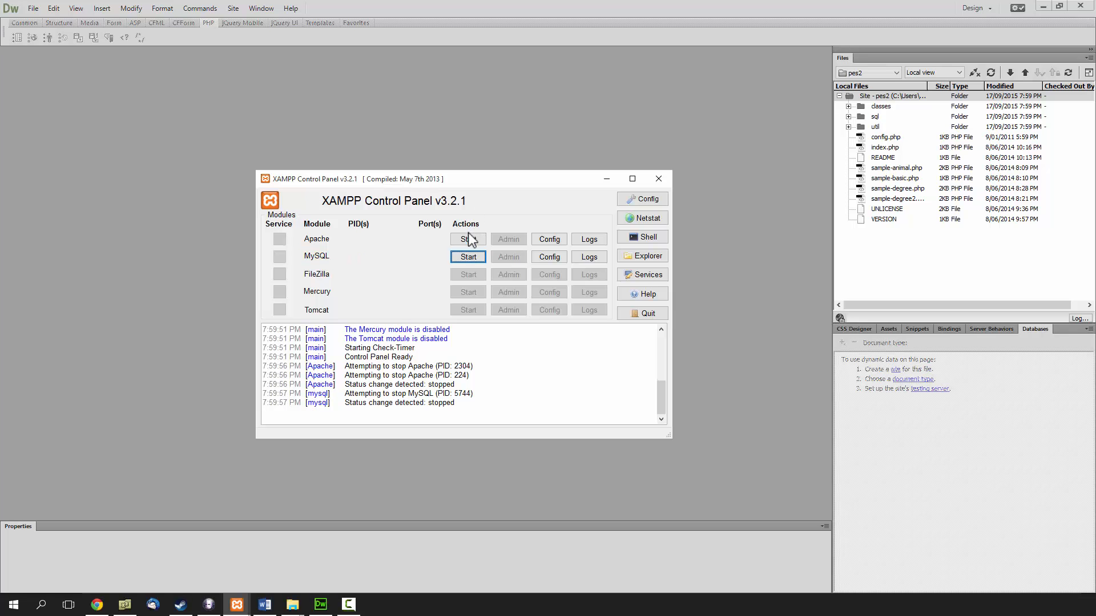
Start the Apache and MySQL modules in the XAMPP Control Panel
click(469, 241)
click(470, 258)
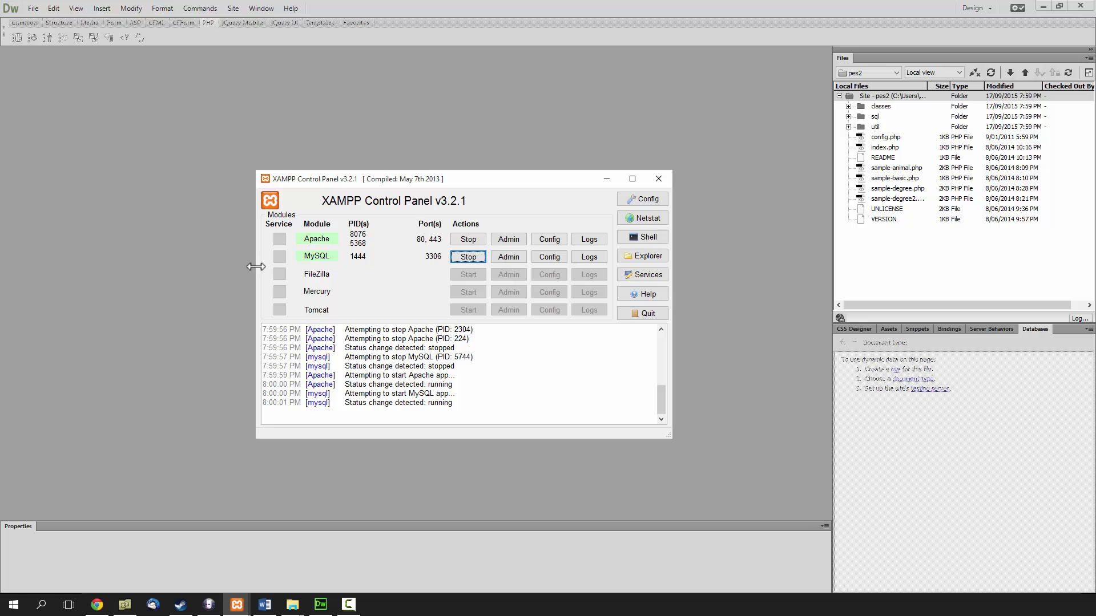
Switch to Chrome and go to localhost/phpmyadmin
click(100, 609)
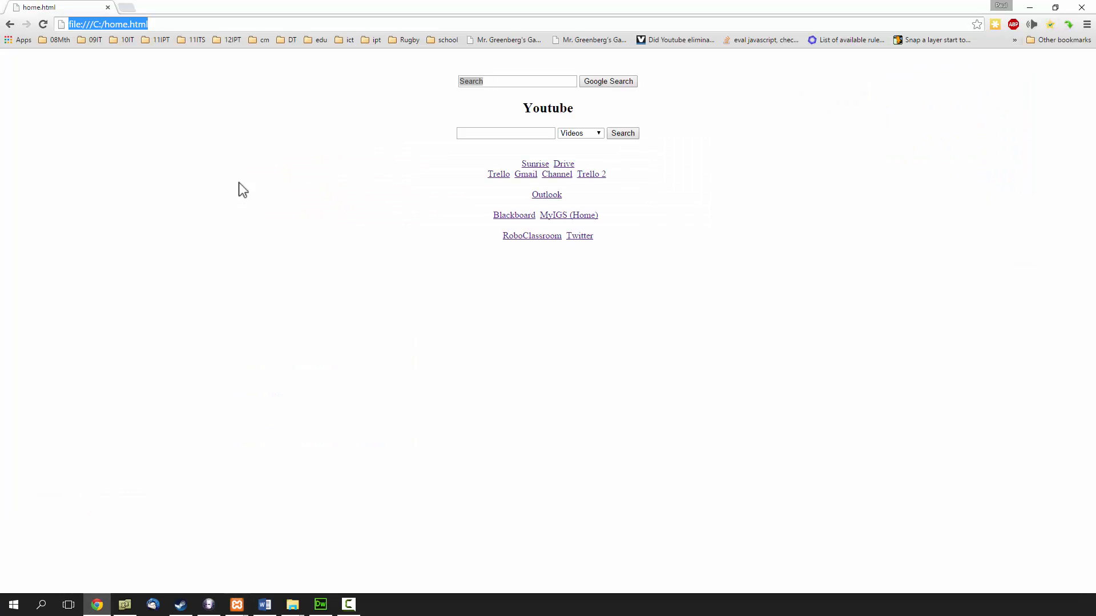
text(localhost)
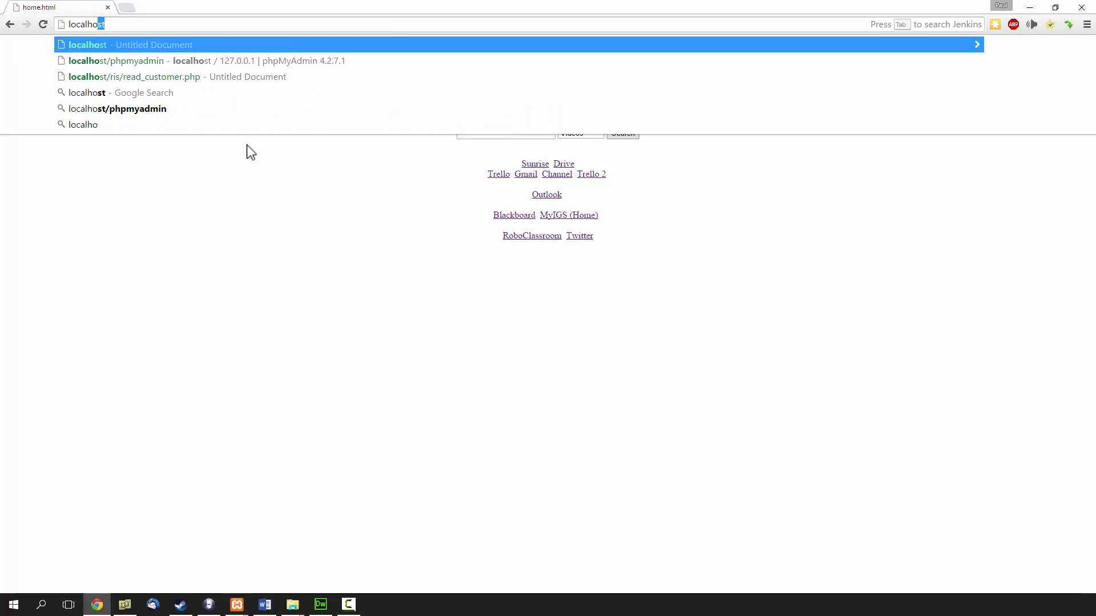
text(/php)
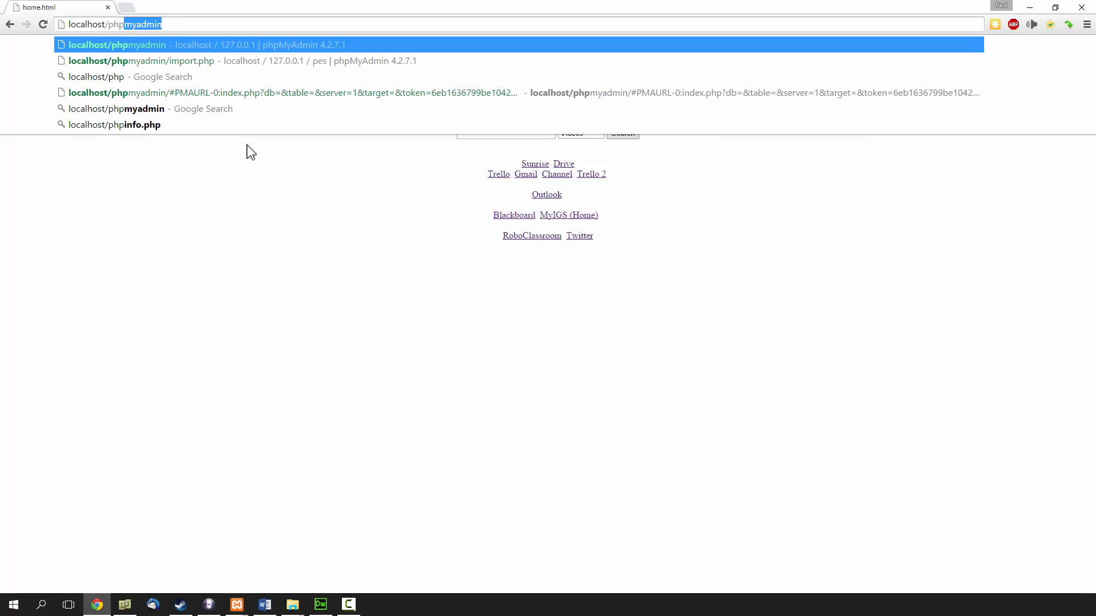
text(myadmin)
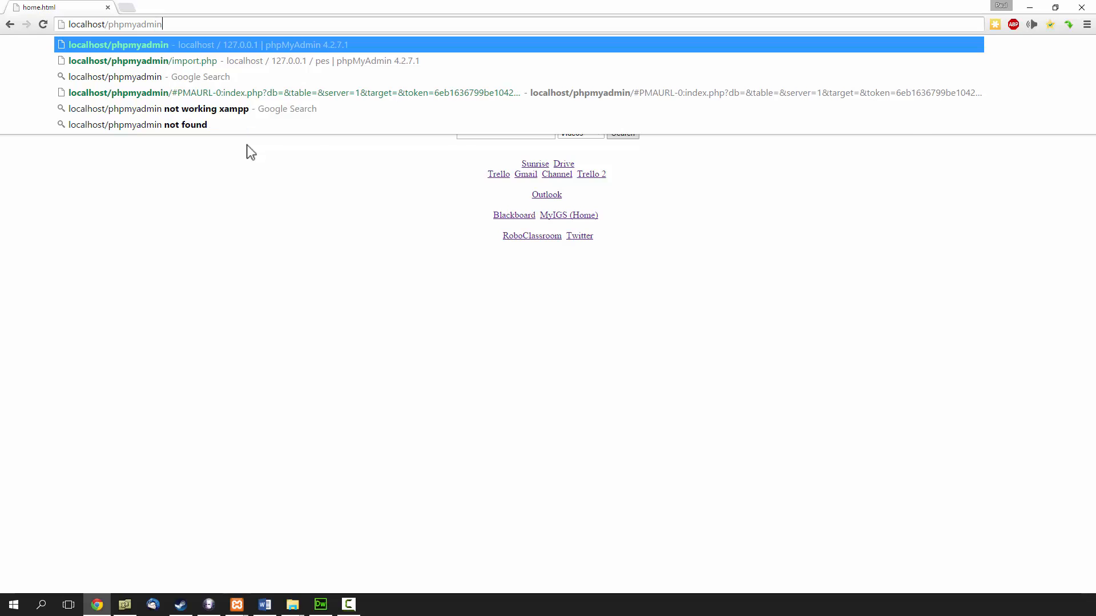
key(Return)
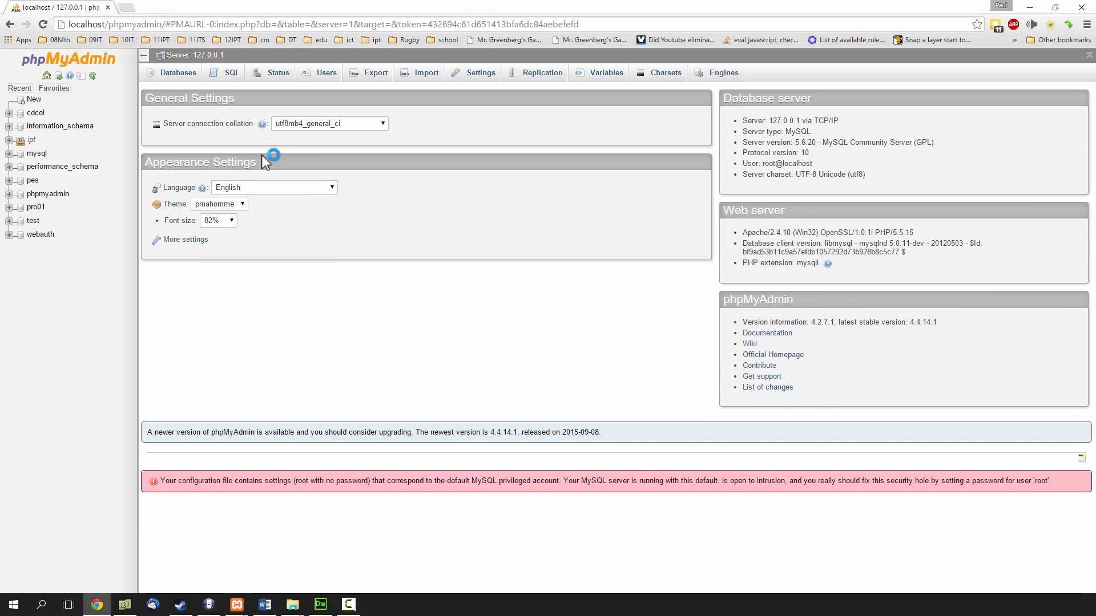
Create a new database named pes2 in phpMyAdmin with the default collation
click(8, 140)
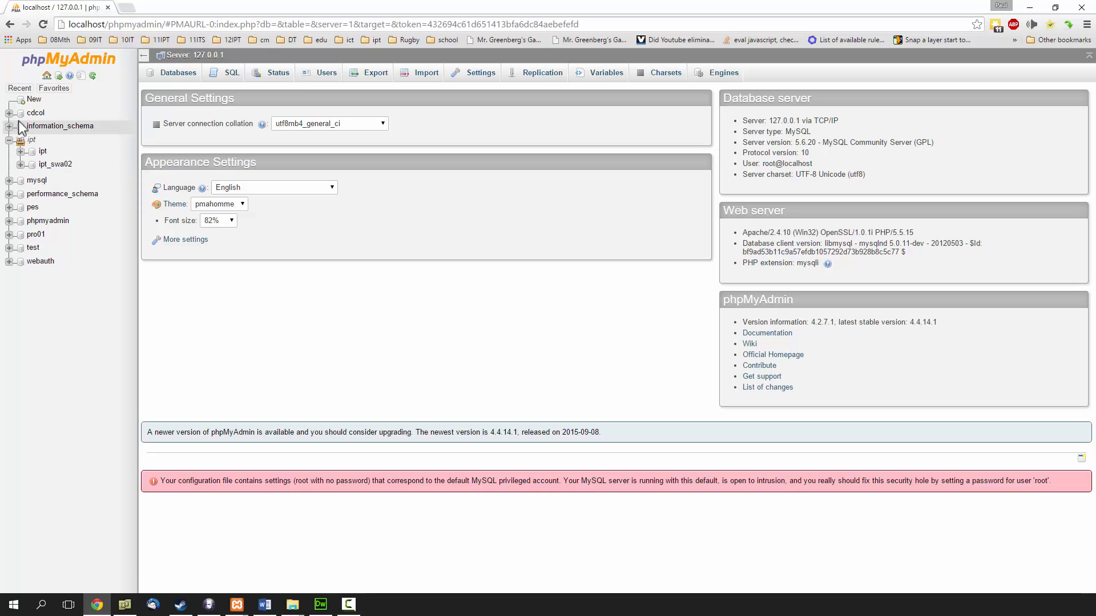
click(8, 208)
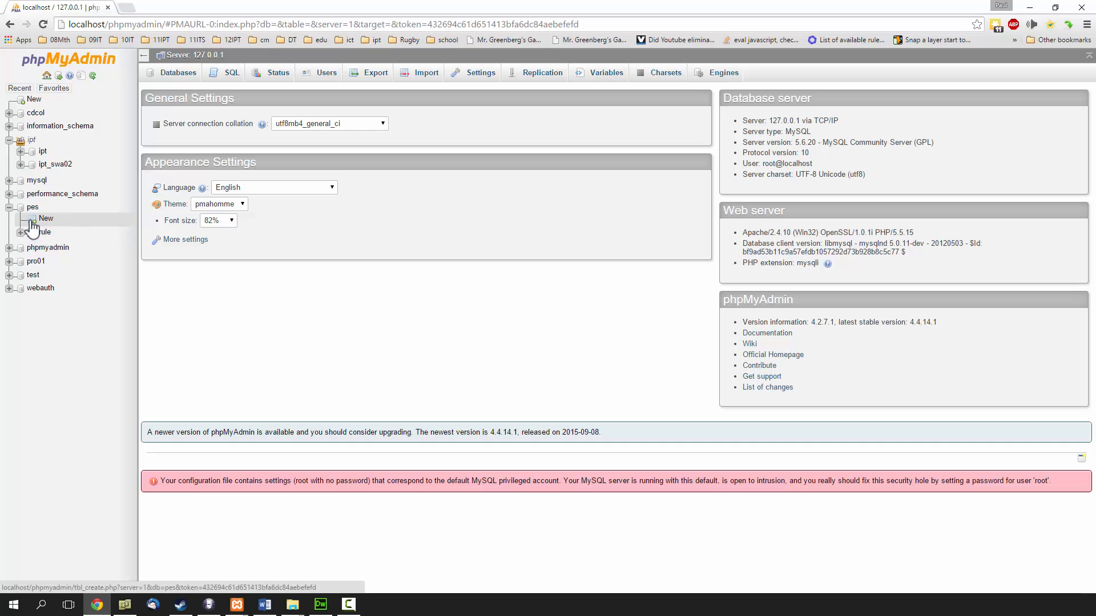
click(53, 88)
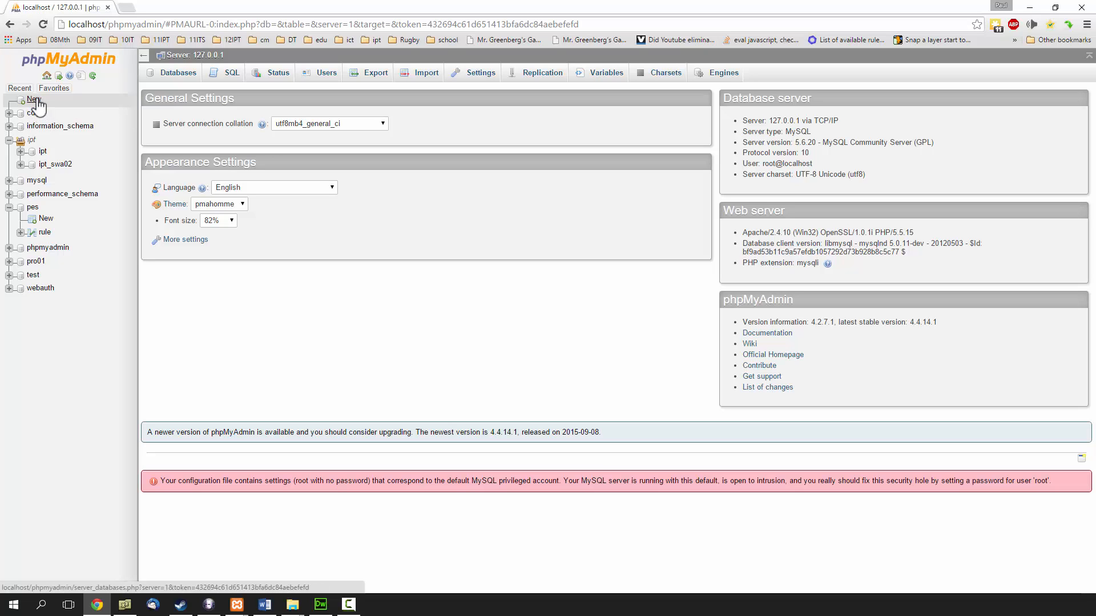
click(35, 100)
click(219, 156)
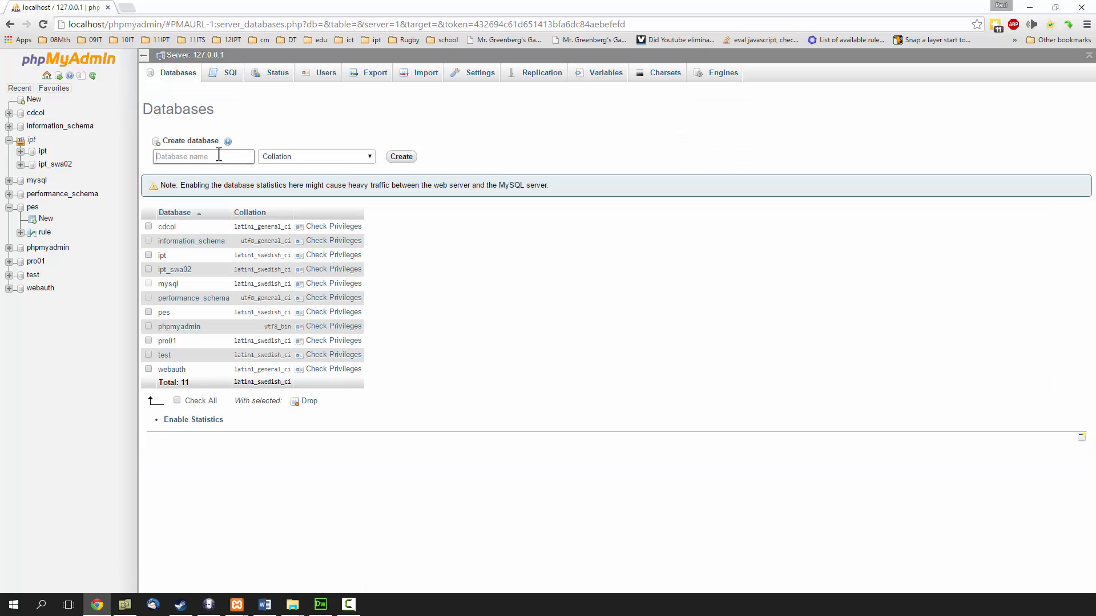
text(pes2)
click(403, 159)
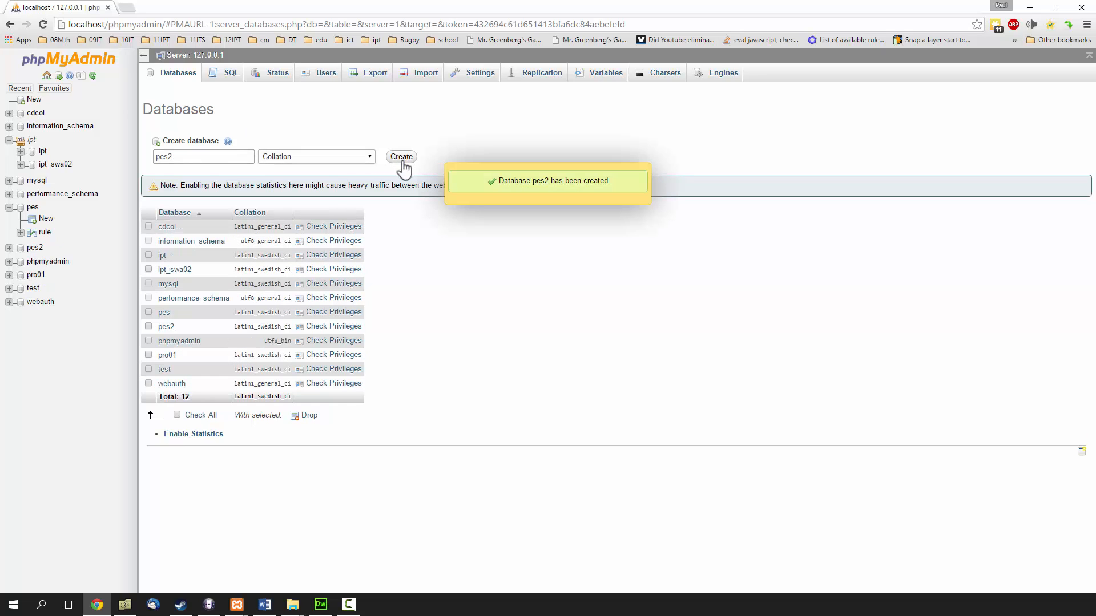
Open the import page of the pes2 database and bring up the file chooser for the file to import
click(36, 249)
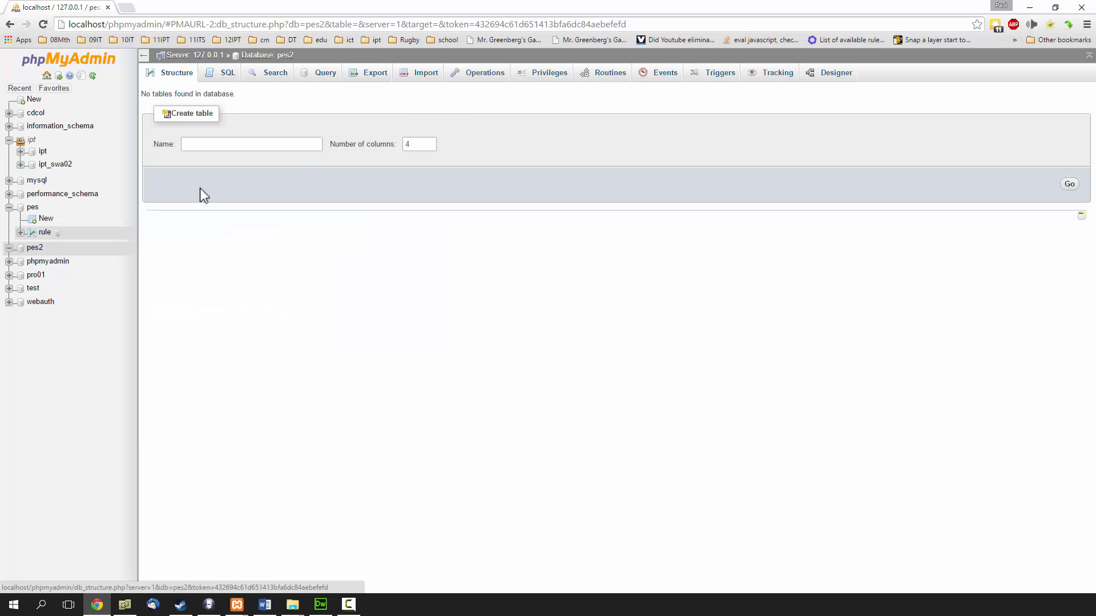
click(420, 81)
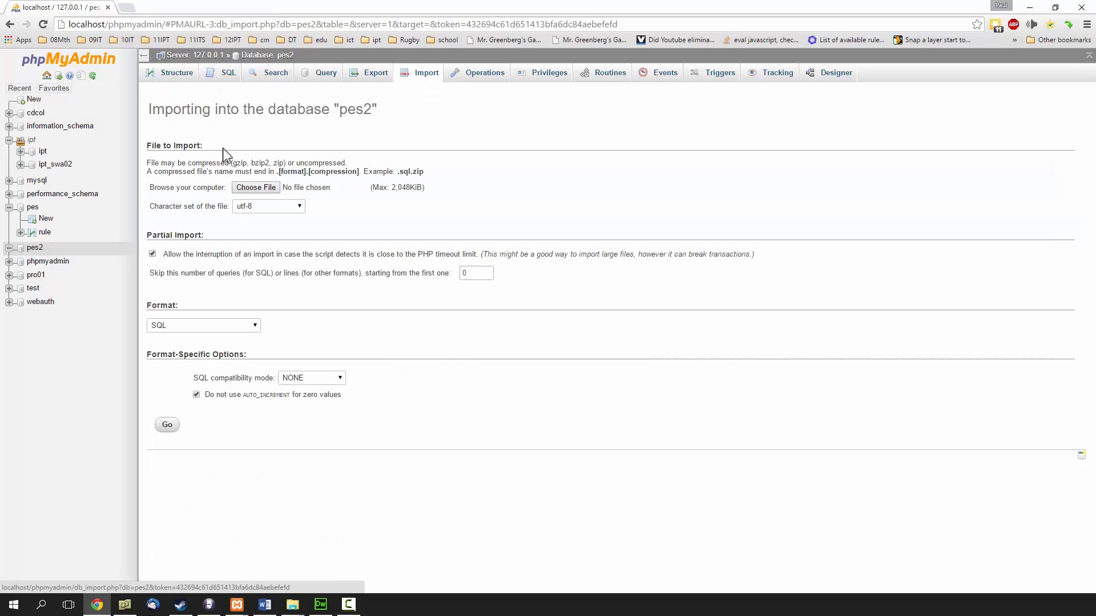
click(256, 192)
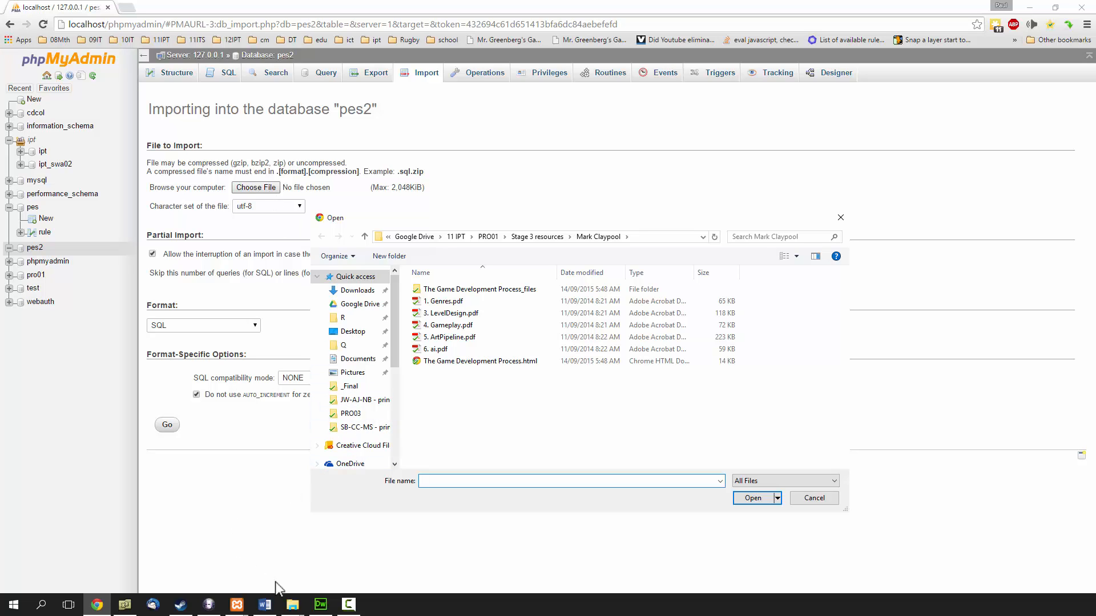
Switch to the phpexpertsystem-1.0.0 window in File Explorer, open its sql folder and copy the folder's path
click(292, 604)
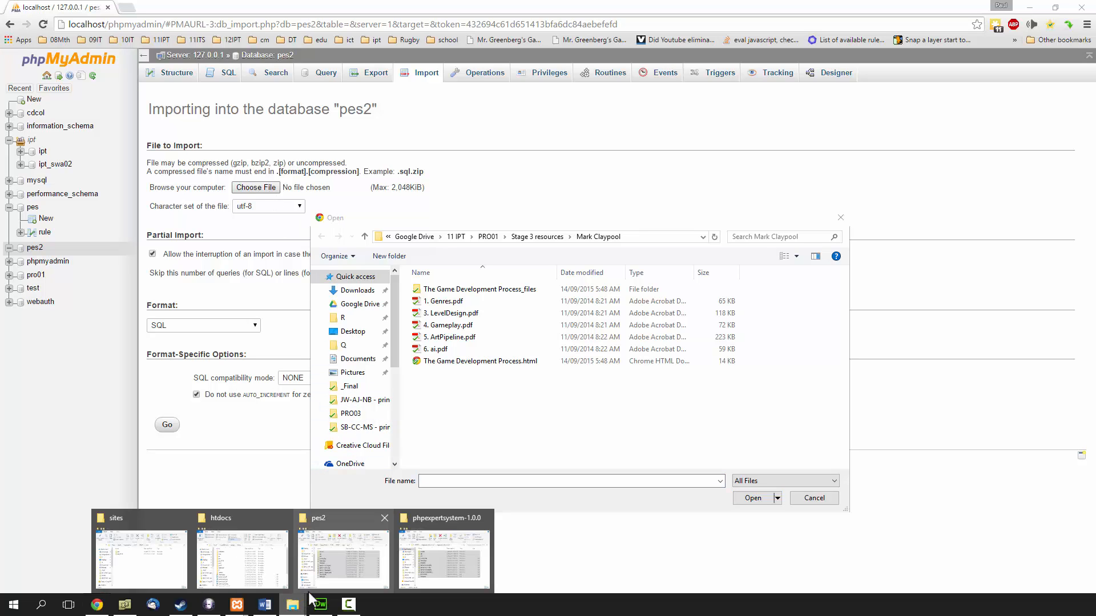
click(429, 556)
drag(621, 179, 537, 136)
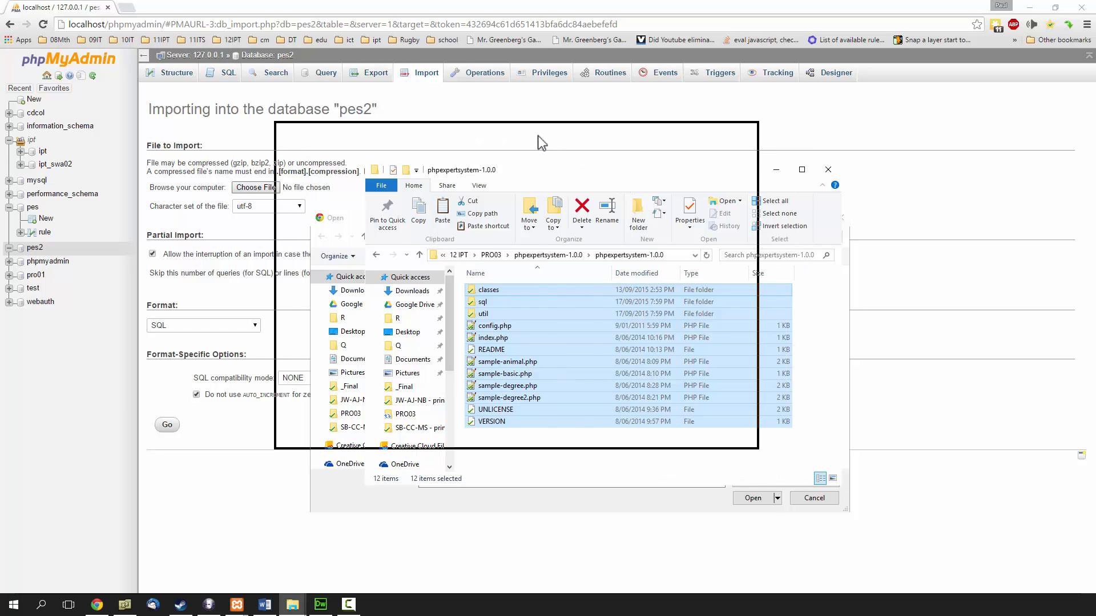
drag(448, 411, 394, 239)
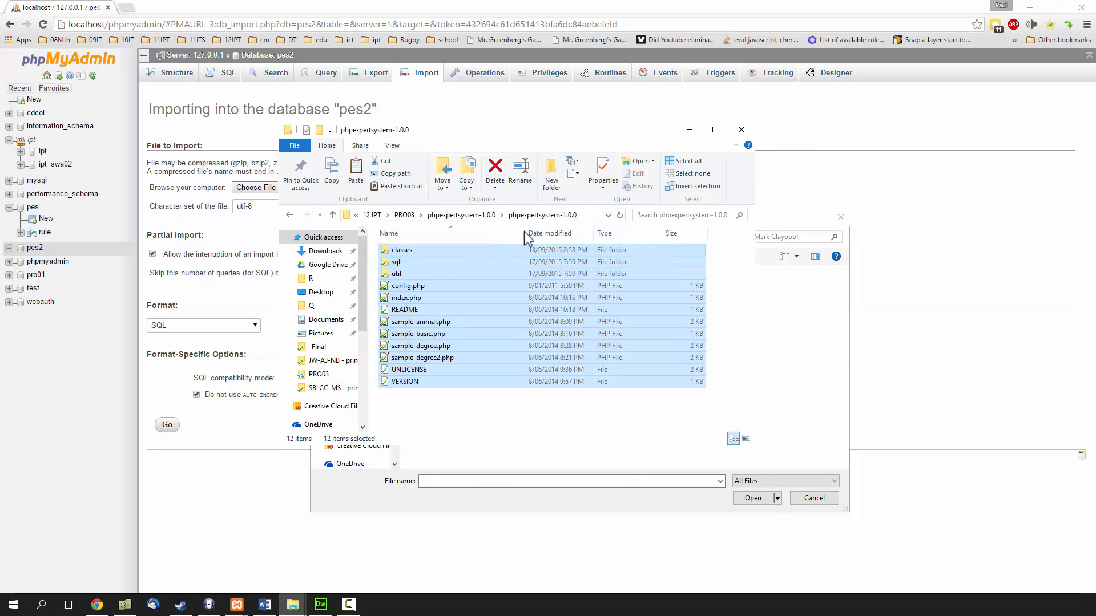
click(433, 264)
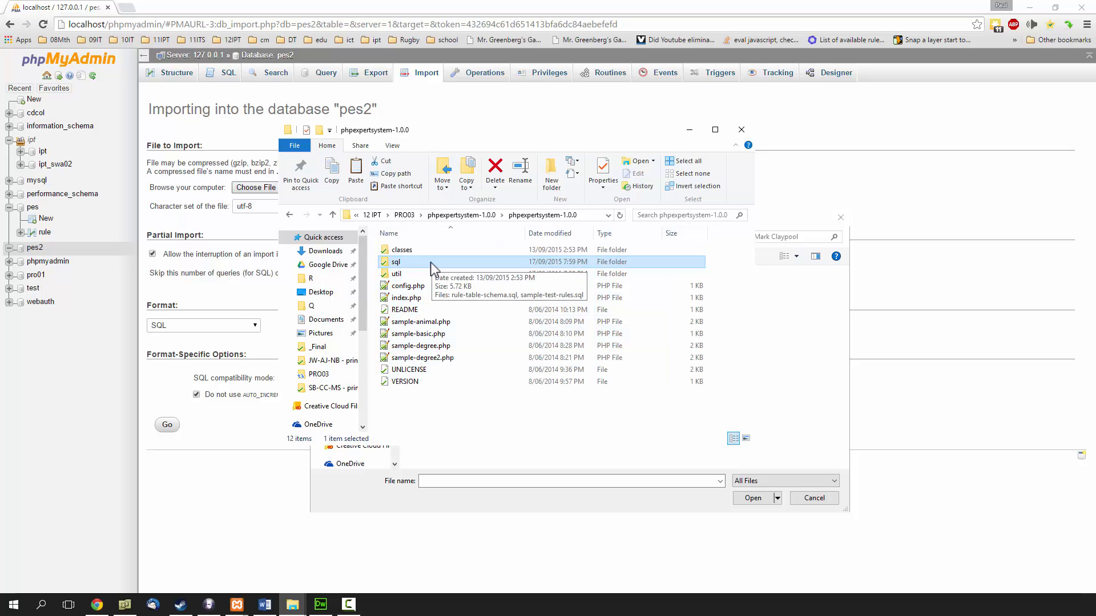
double_click(434, 263)
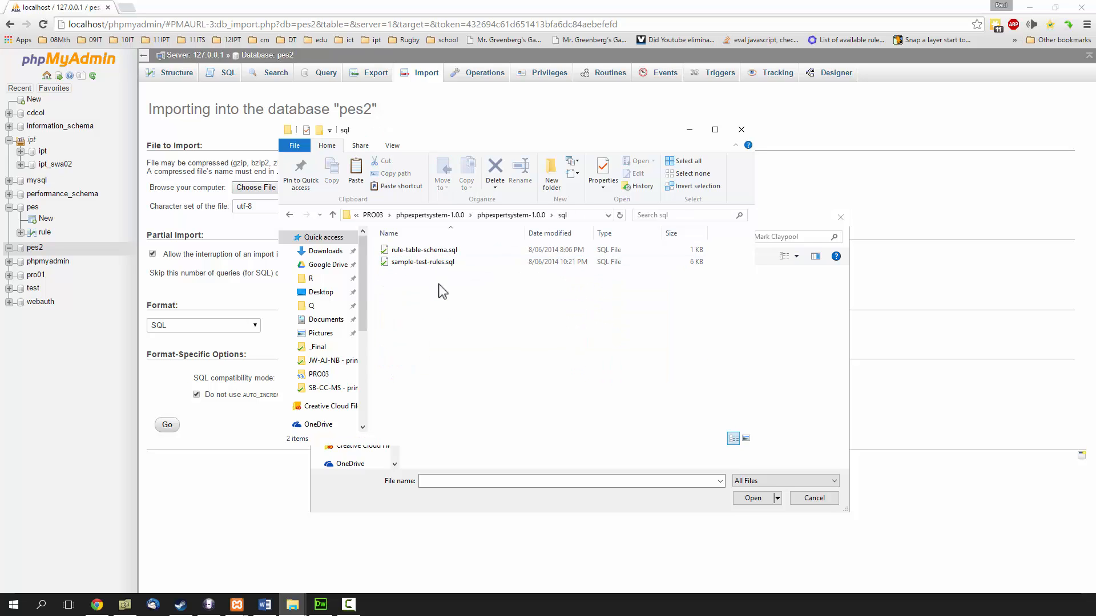
click(444, 250)
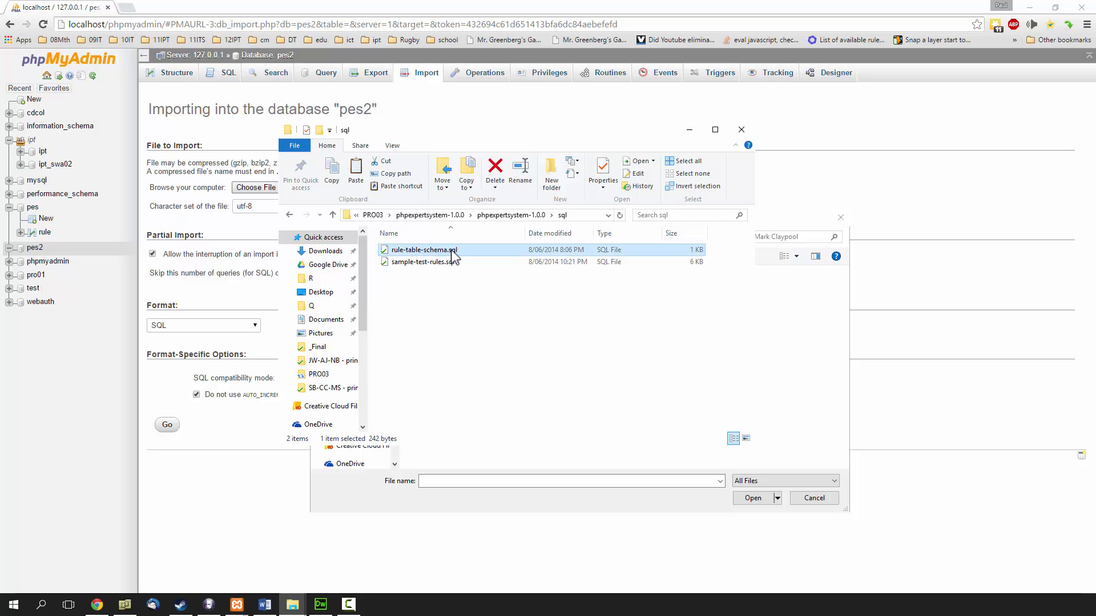
click(571, 216)
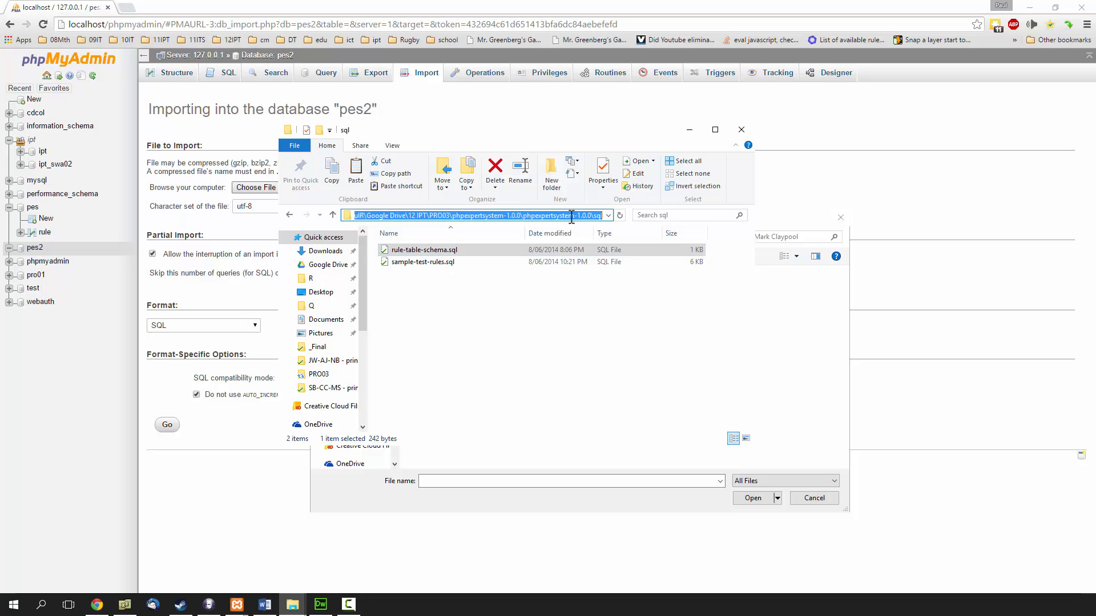
click(469, 296)
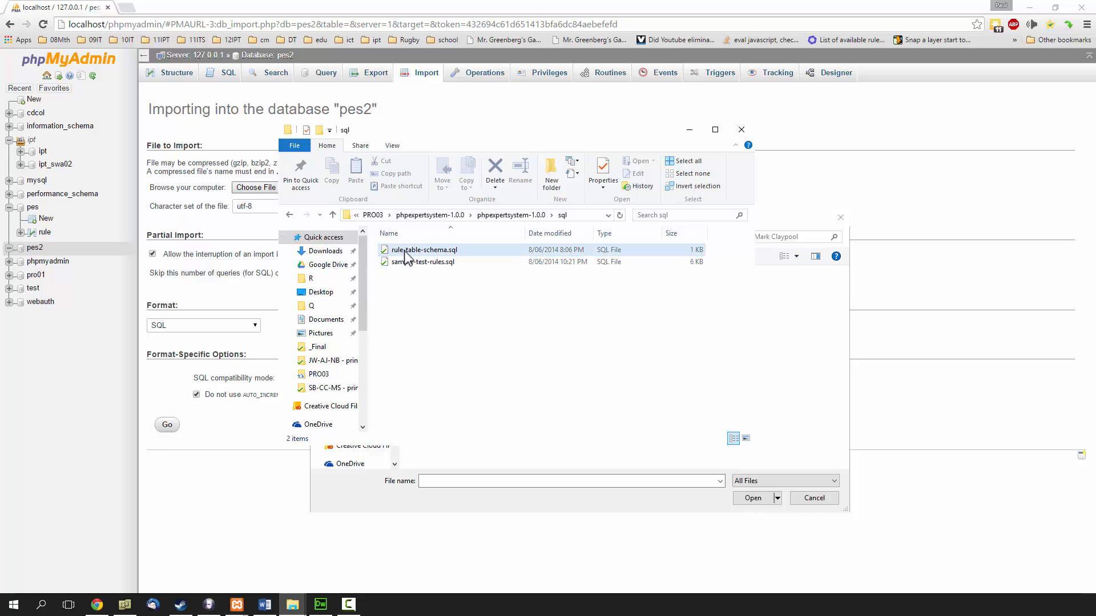
Go to the copied sql folder path in Chrome's file chooser, select rule-table-schema.sql and import it into pes2
click(257, 222)
key(ctrl+v)
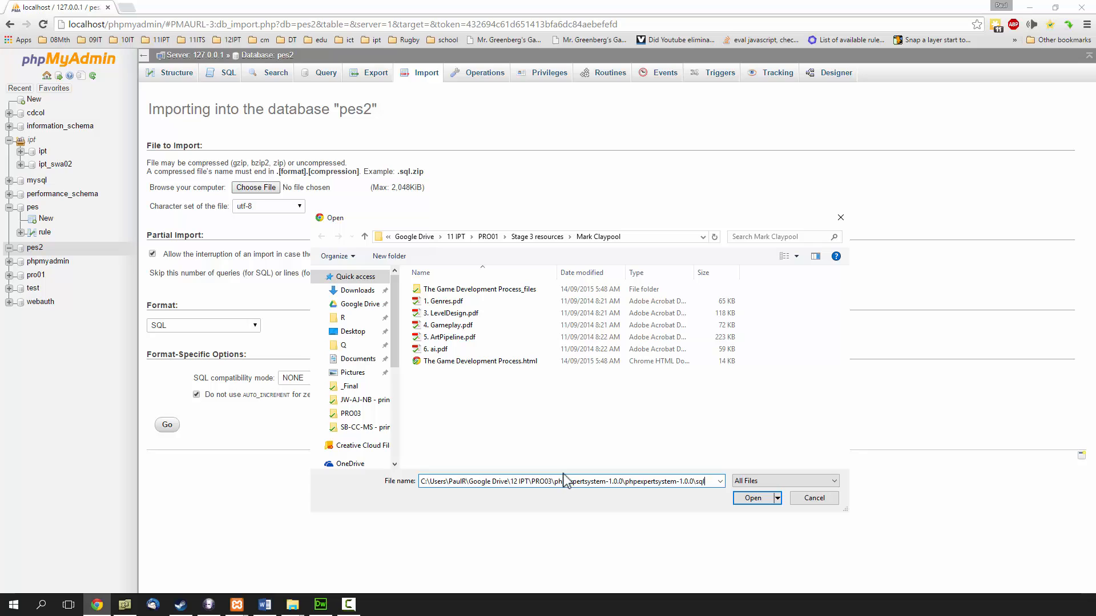
key(Return)
click(478, 290)
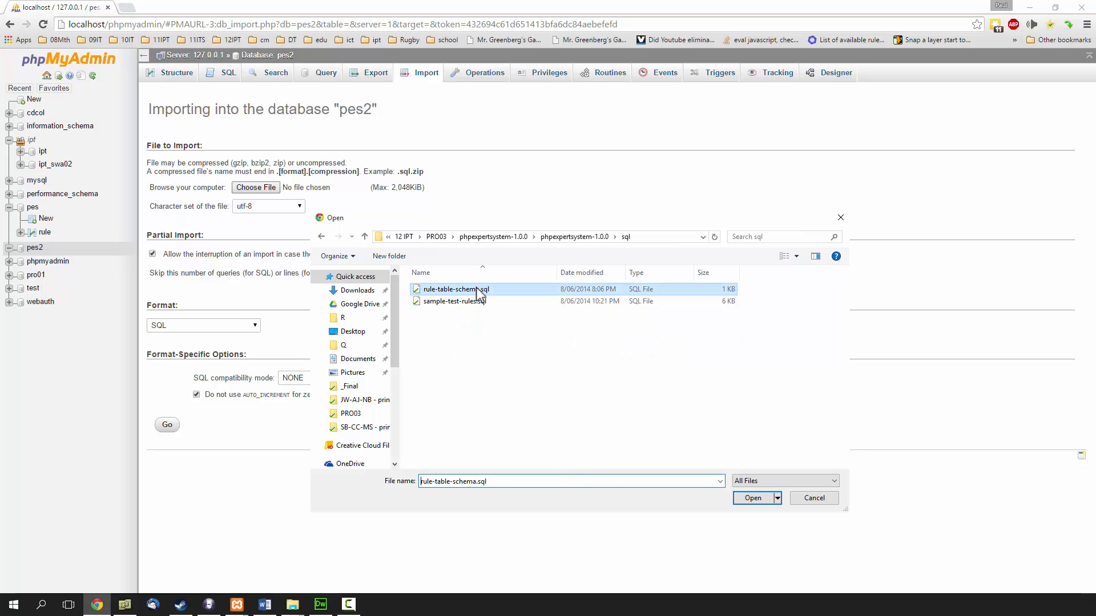
click(753, 498)
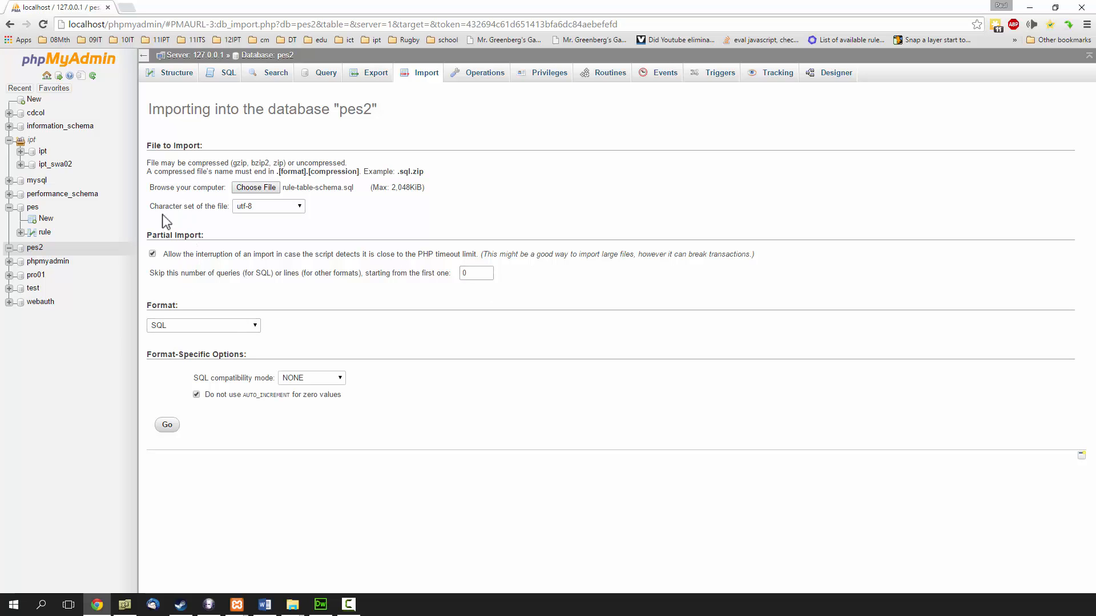
click(167, 424)
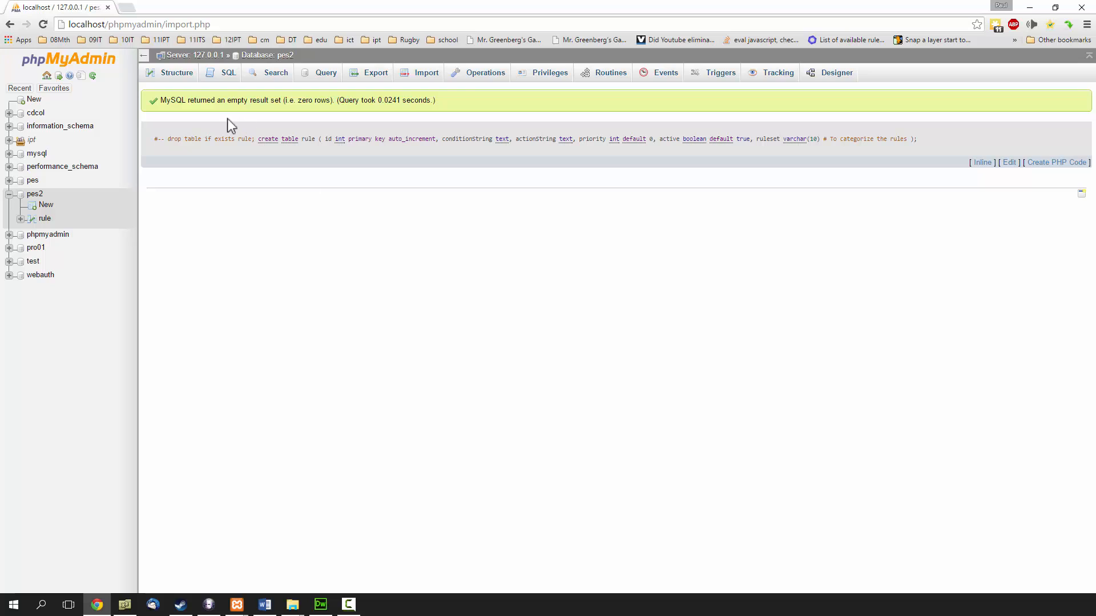
Import sample-test-rules.sql from the same sql folder into the pes2 database, keeping the default import options
click(422, 73)
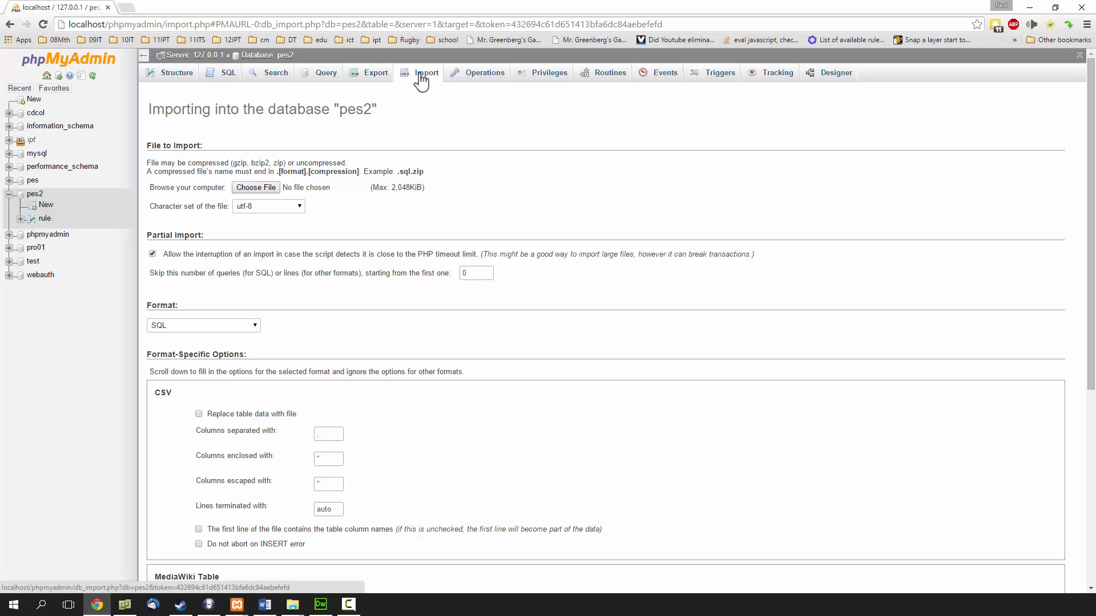
click(260, 188)
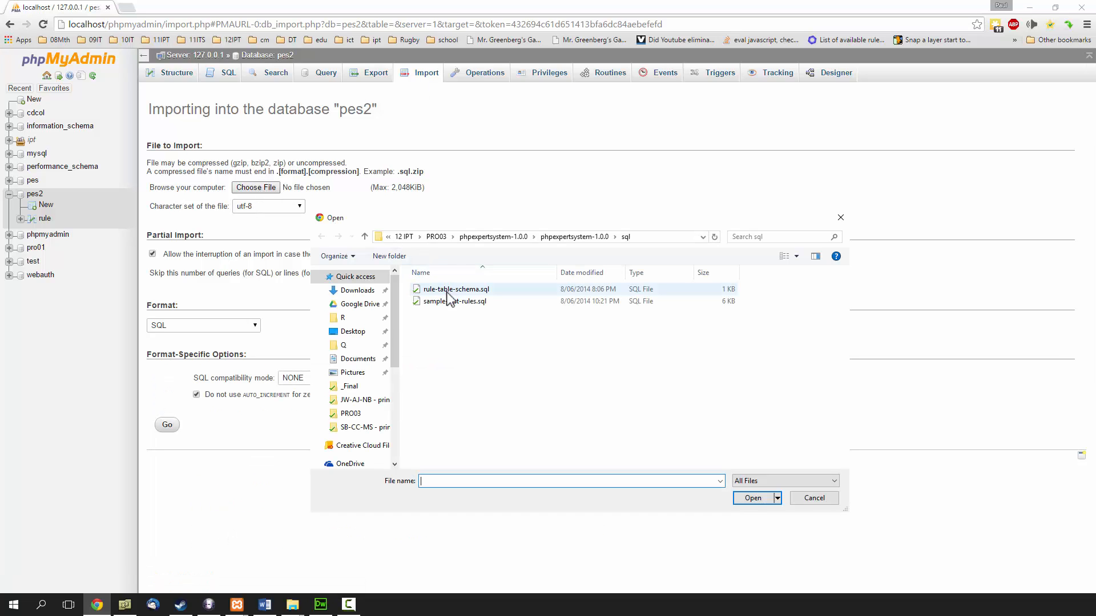
click(447, 302)
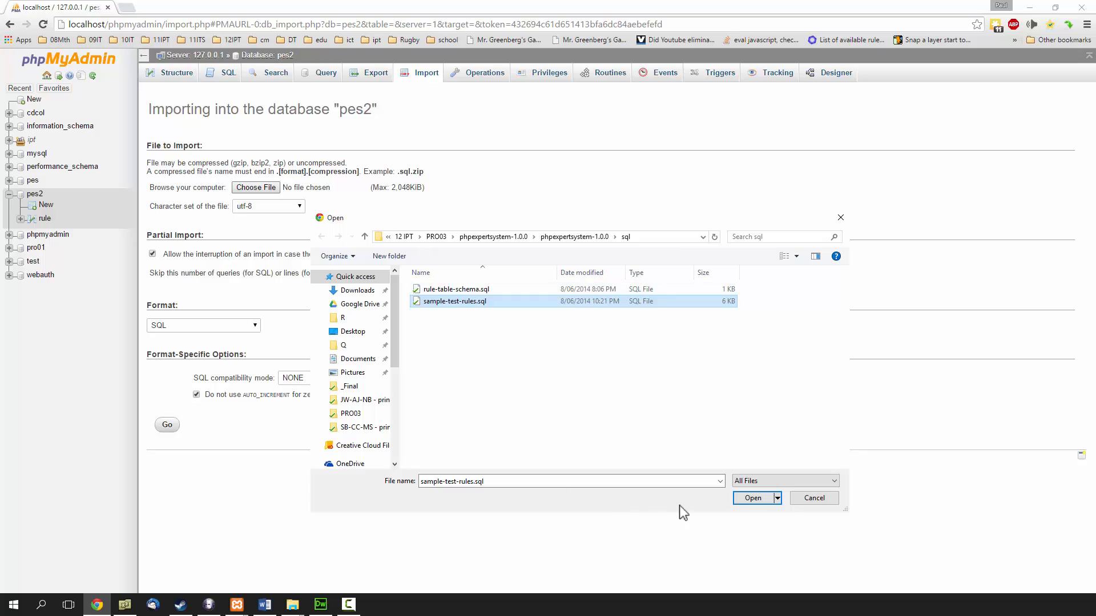
click(748, 499)
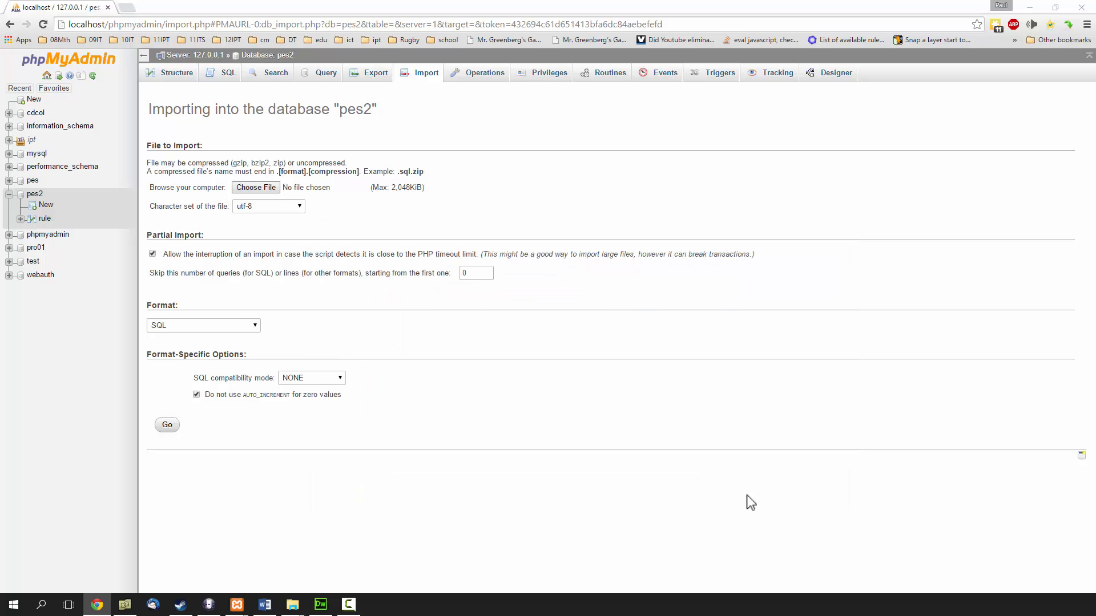
click(172, 421)
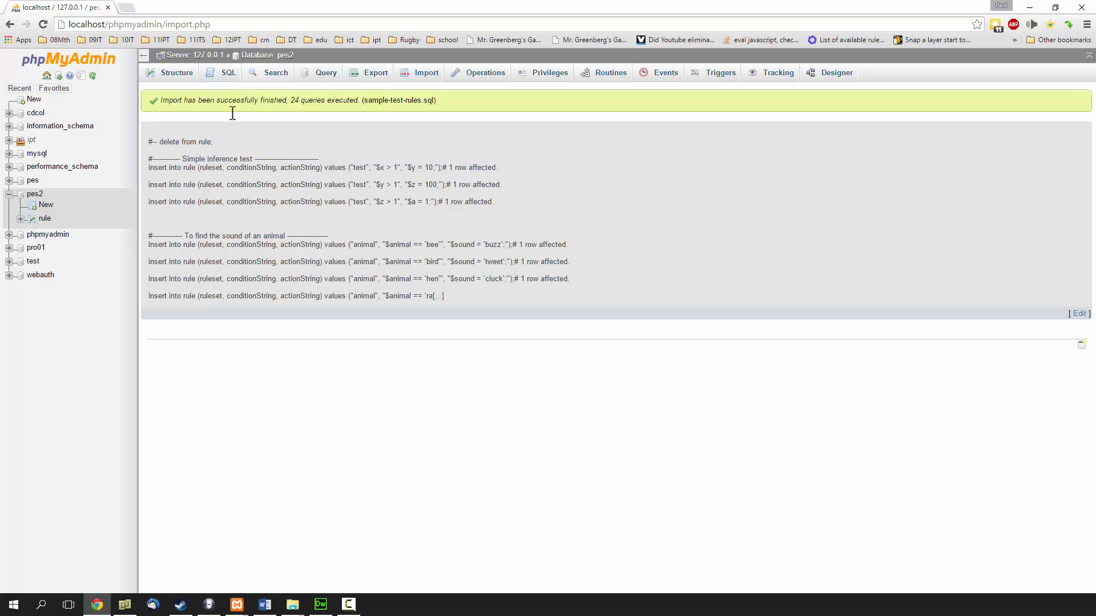
Switch to Dreamweaver and open config.php from the pes2 site files
click(320, 604)
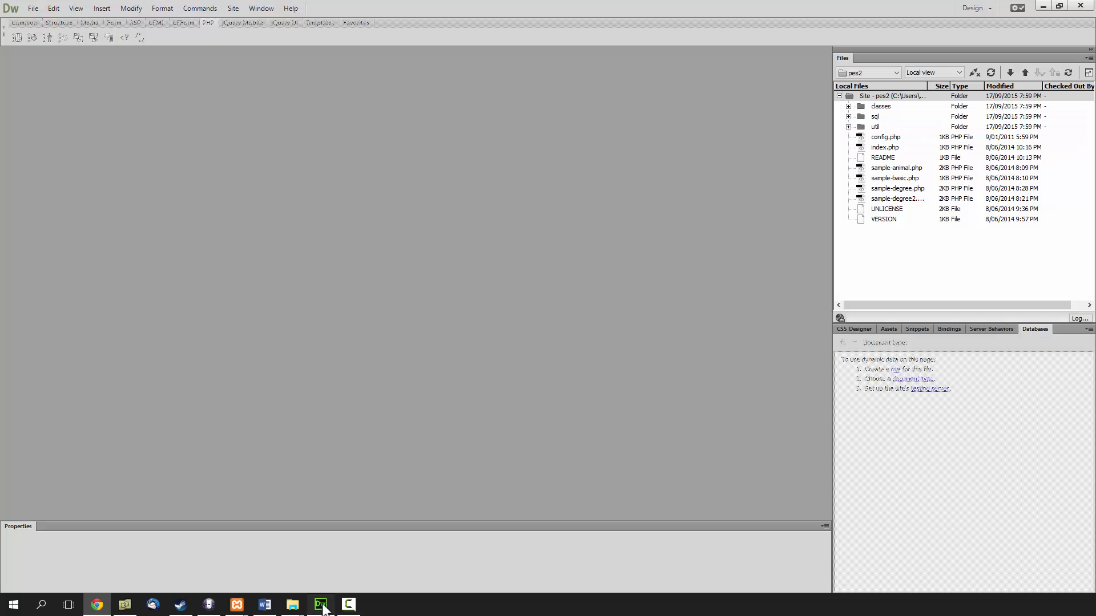
click(893, 139)
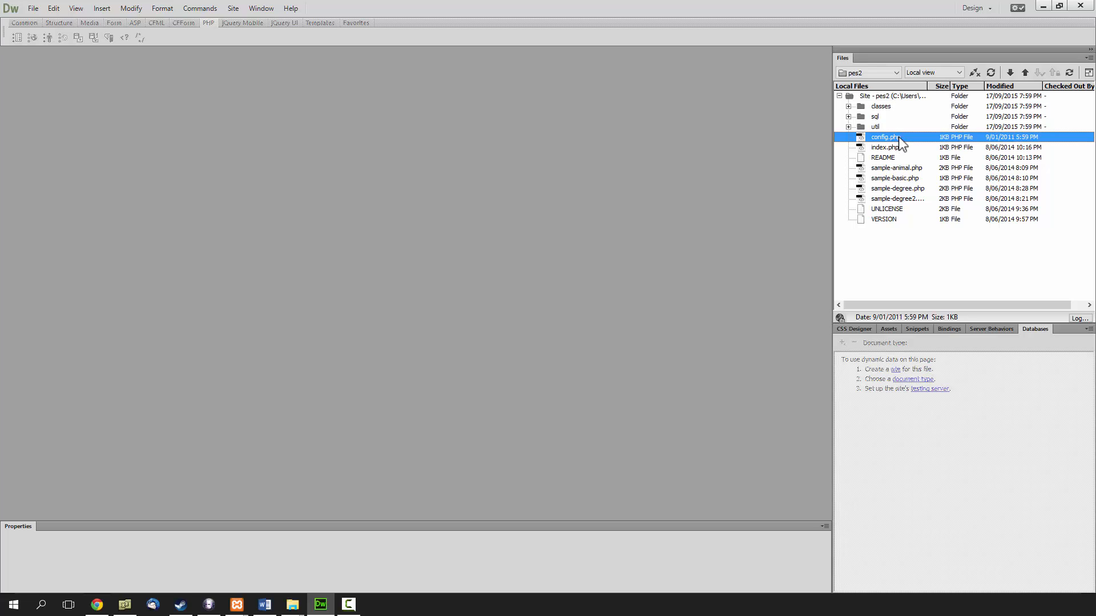
click(899, 138)
click(889, 147)
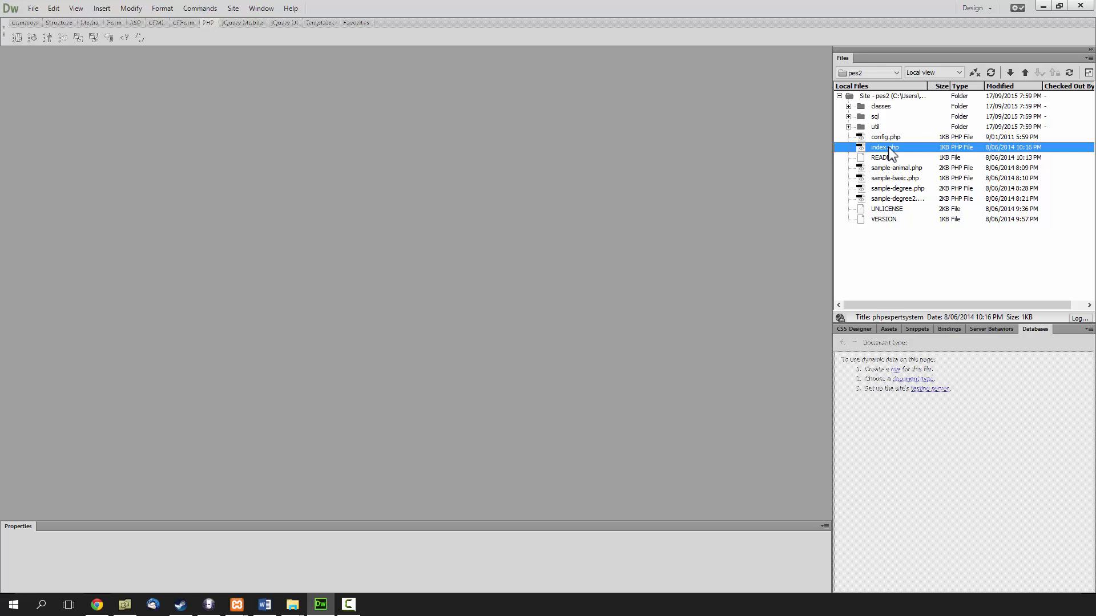
double_click(885, 138)
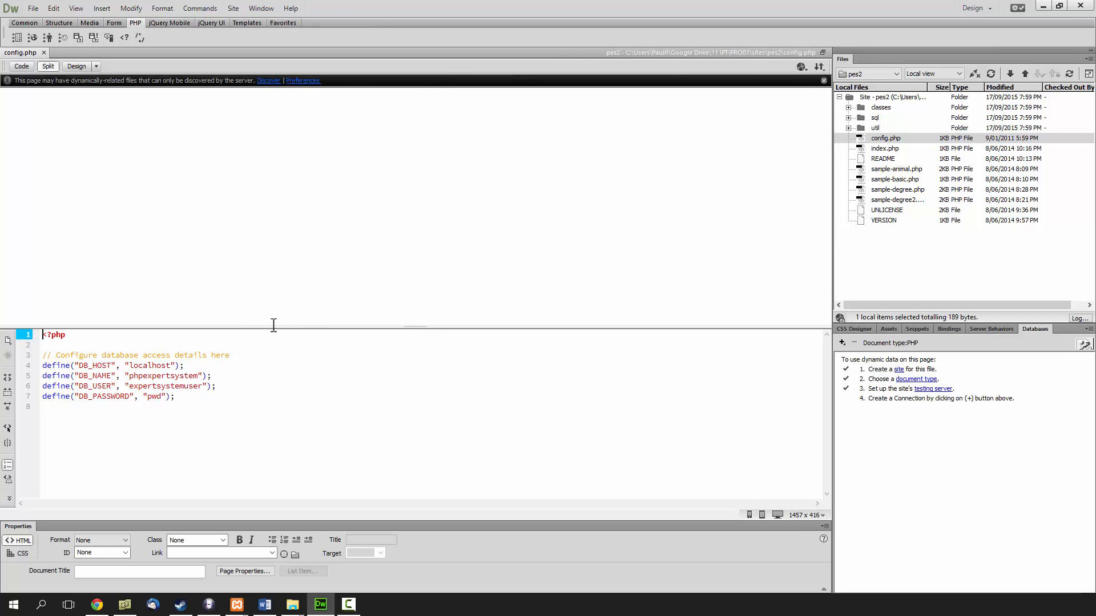
Set DB_NAME to "pes2" and DB_USER to "root" in config.php
click(132, 378)
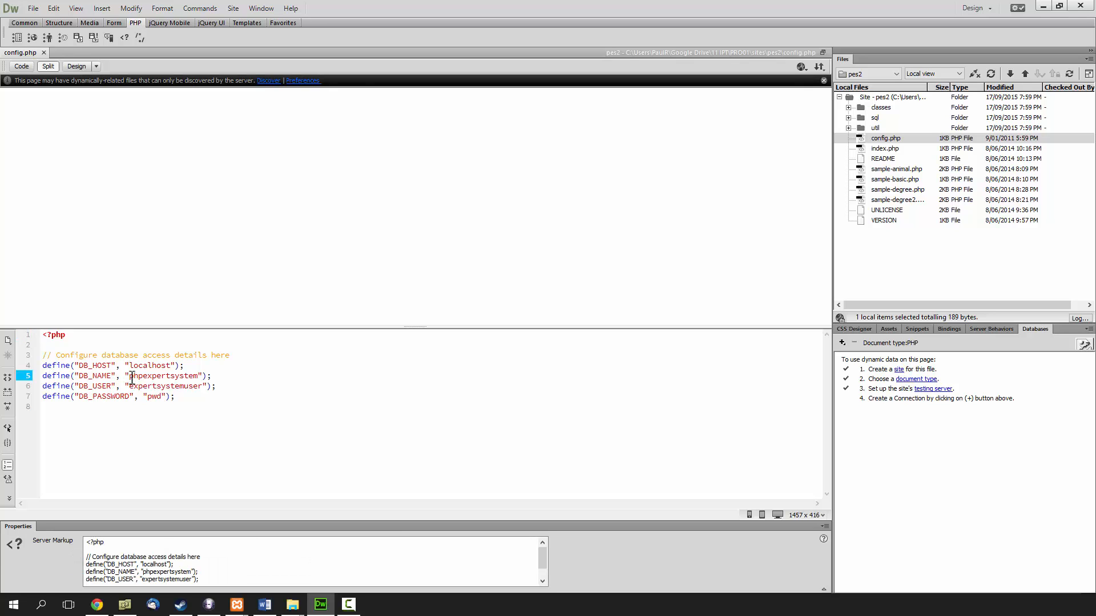
drag(134, 377, 186, 379)
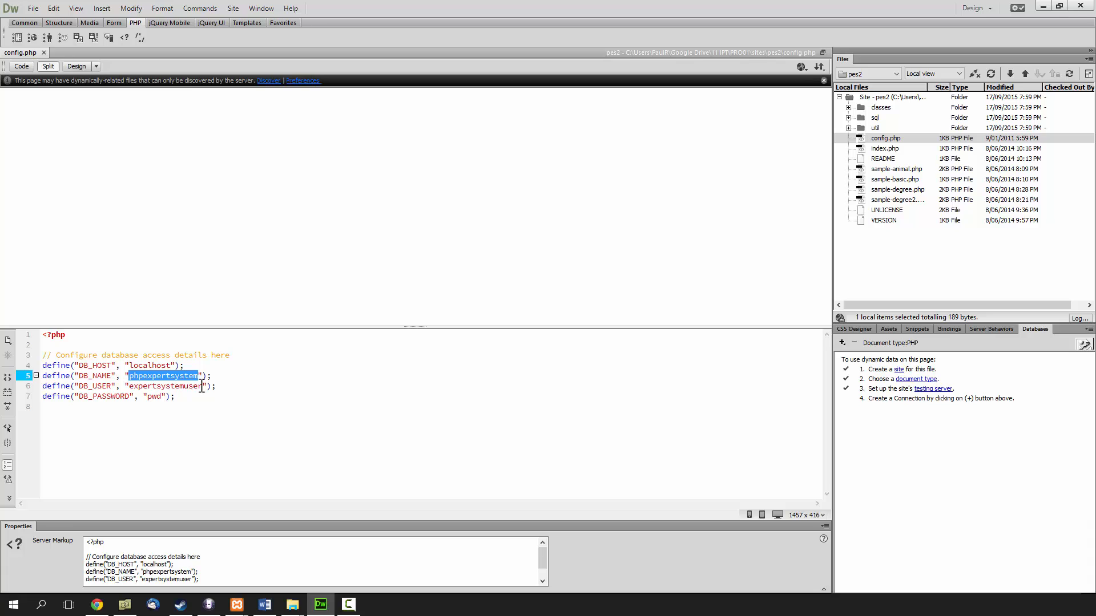
text(pe)
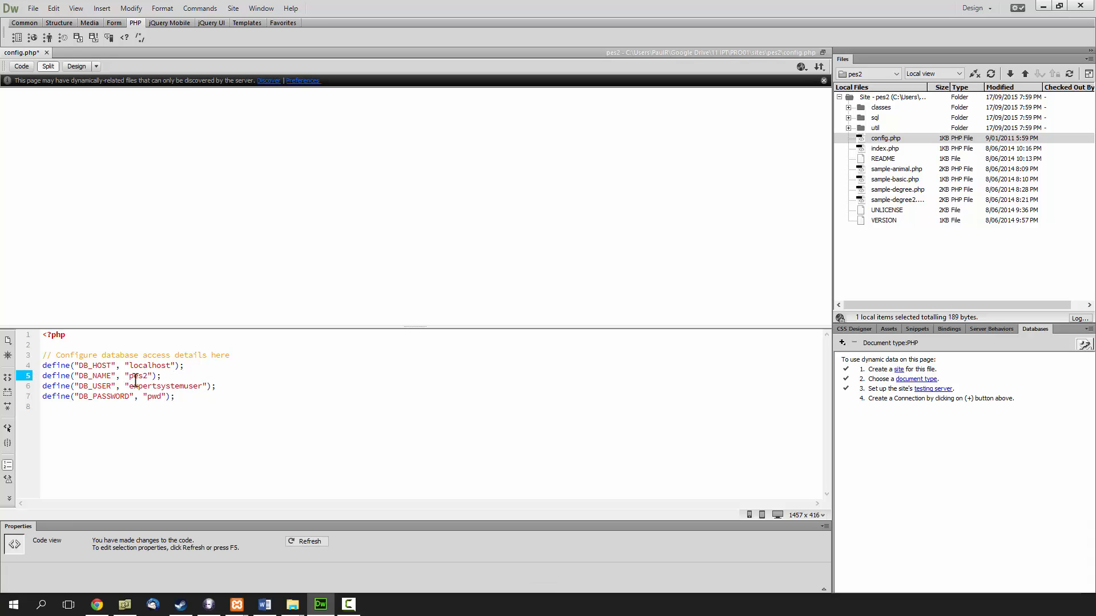
drag(130, 386, 208, 386)
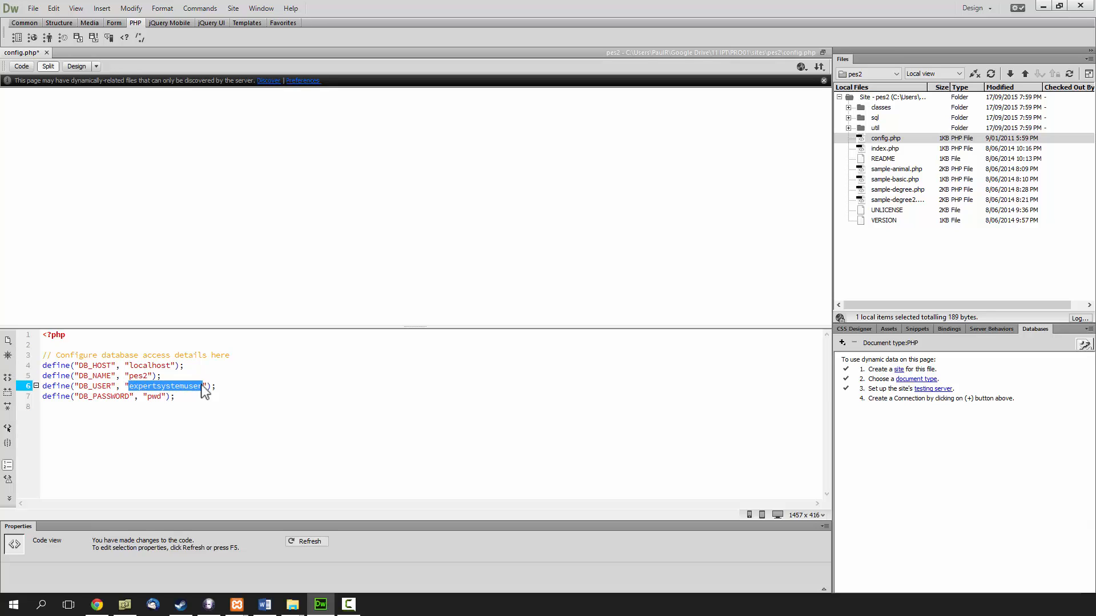
text(r)
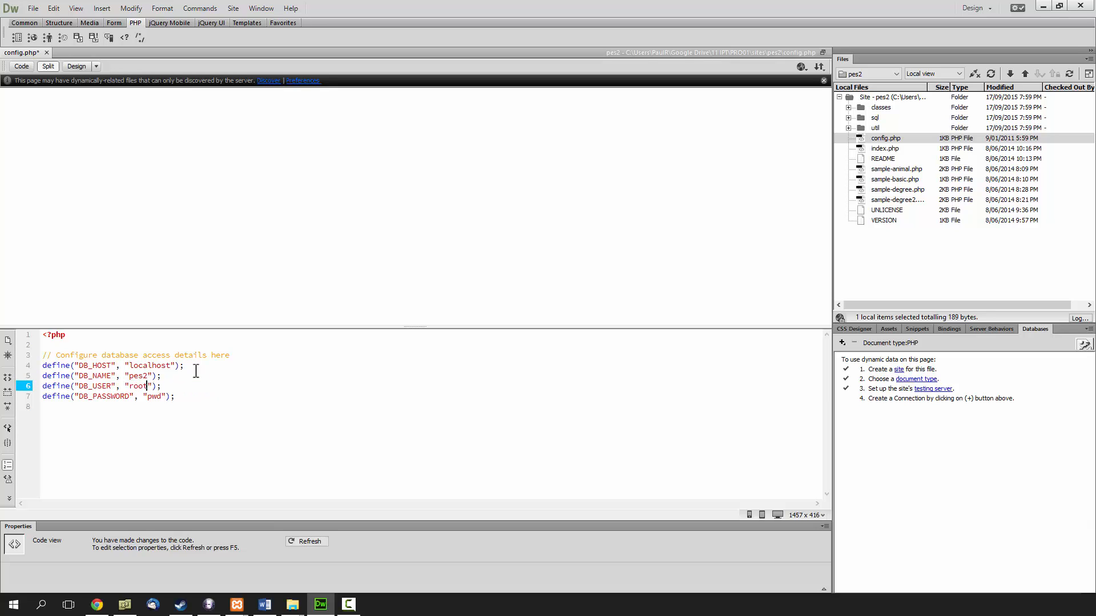
Clear the DB_PASSWORD value to an empty string in config.php and save the file
key(Down)
click(33, 8)
click(57, 91)
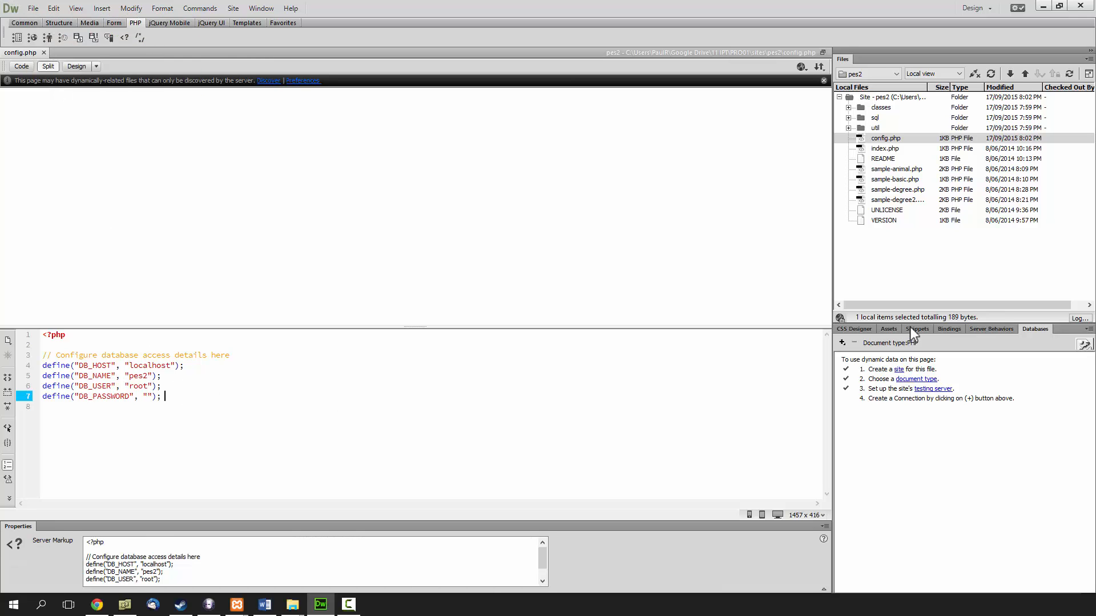
Synchronize the entire pes2 site with the testing server using Get and Put newer files, and apply the previewed file actions
click(995, 117)
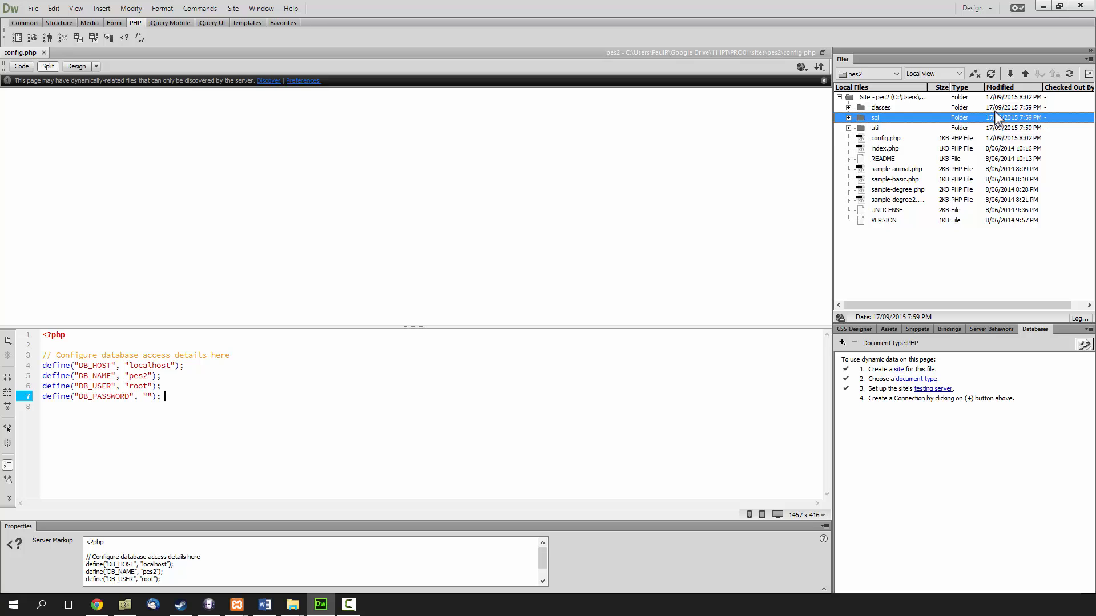
click(1068, 74)
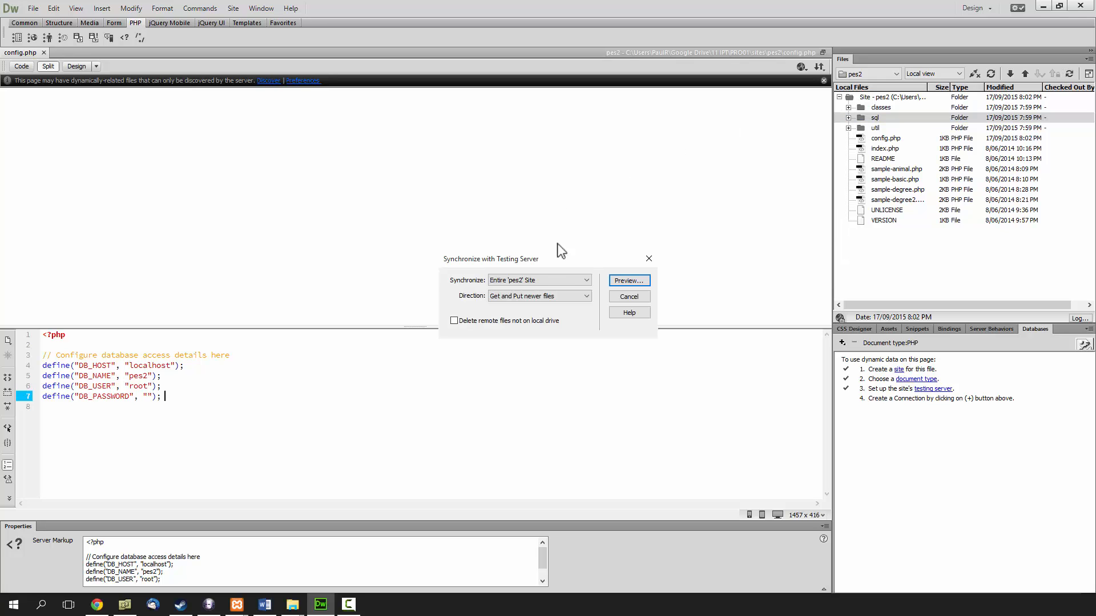
click(628, 282)
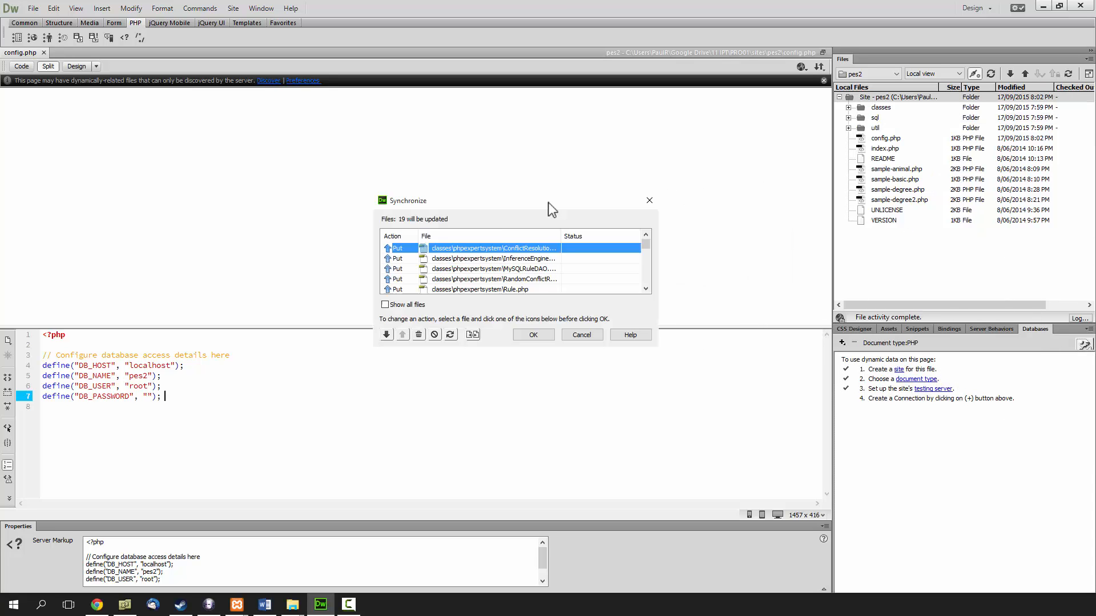
mouse_move(645, 244)
mouse_down()
mouse_move(635, 281)
mouse_move(645, 242)
mouse_up()
click(529, 337)
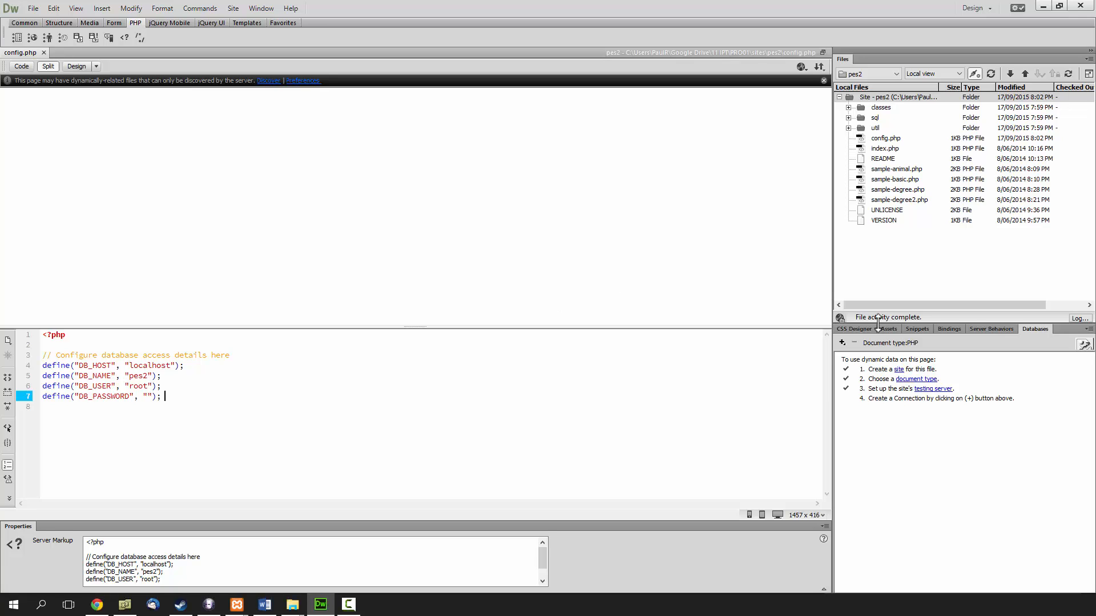
Switch to Chrome, open localhost/pes/sample-basic.php in a new tab, and highlight the script's entire output
click(96, 604)
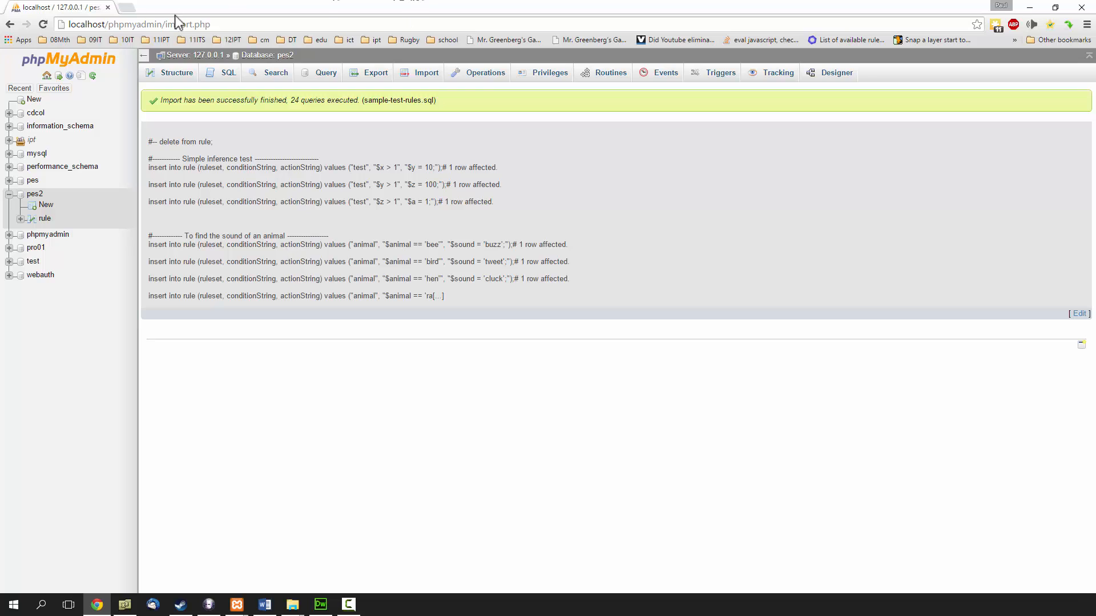
click(126, 6)
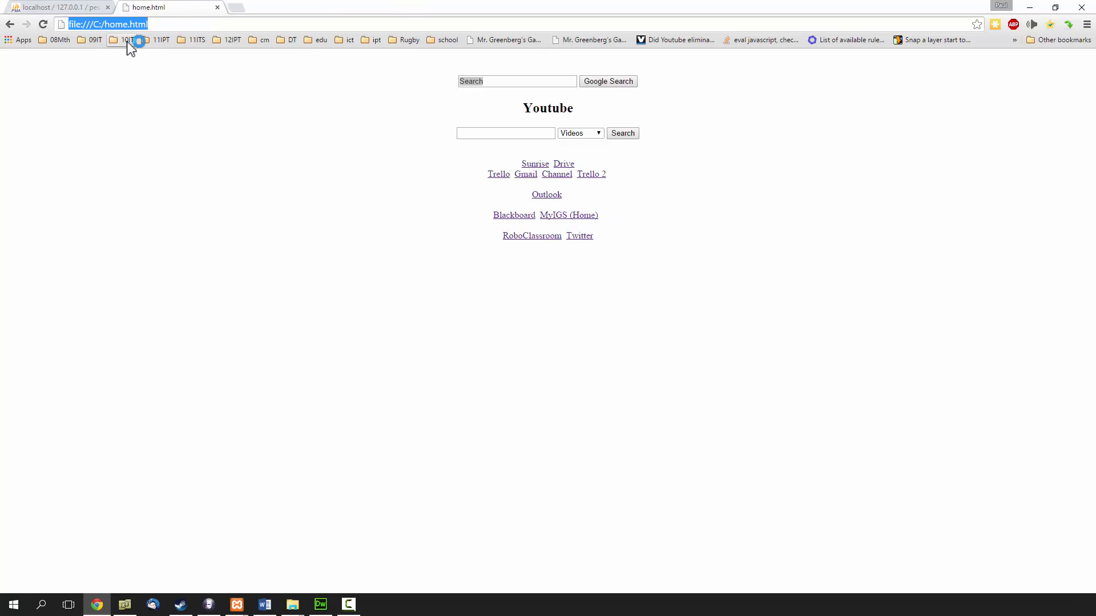
text(localhost)
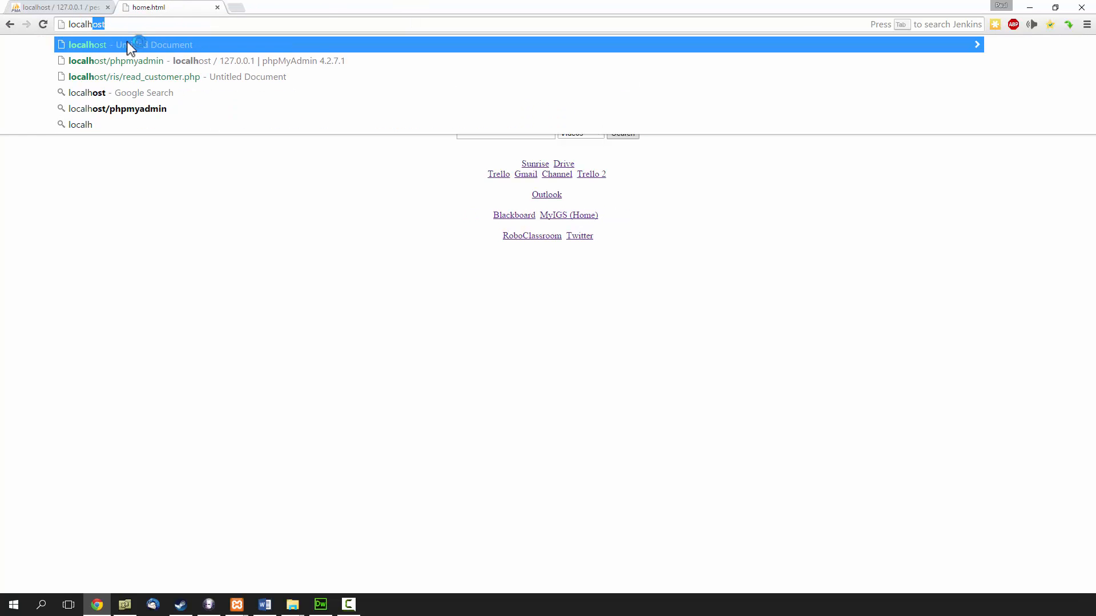
text(/pes/)
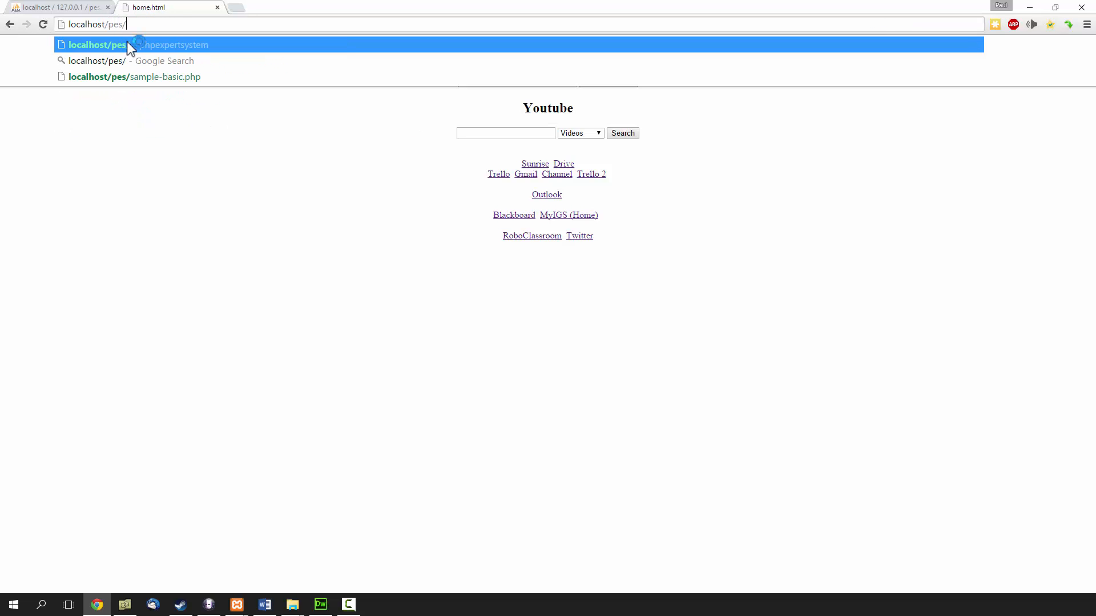
text(sam)
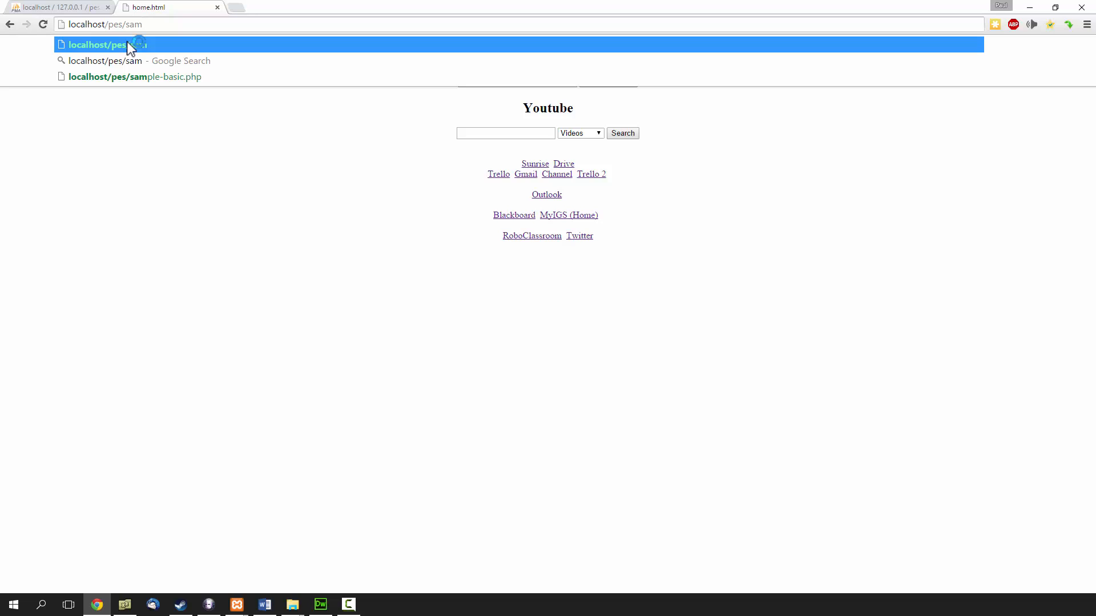
text(ple-)
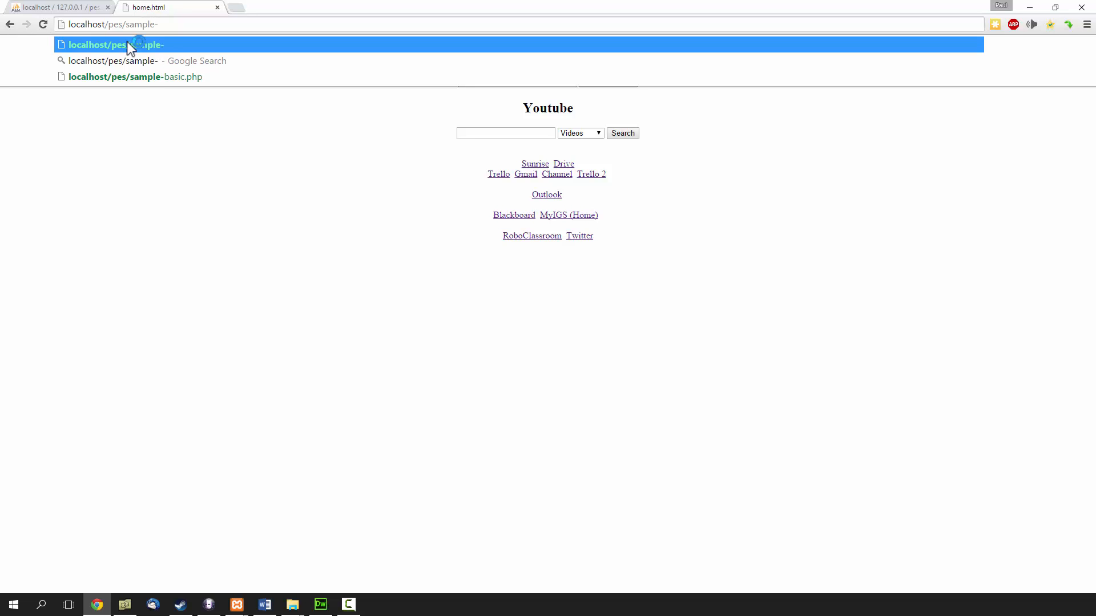
text(basic.)
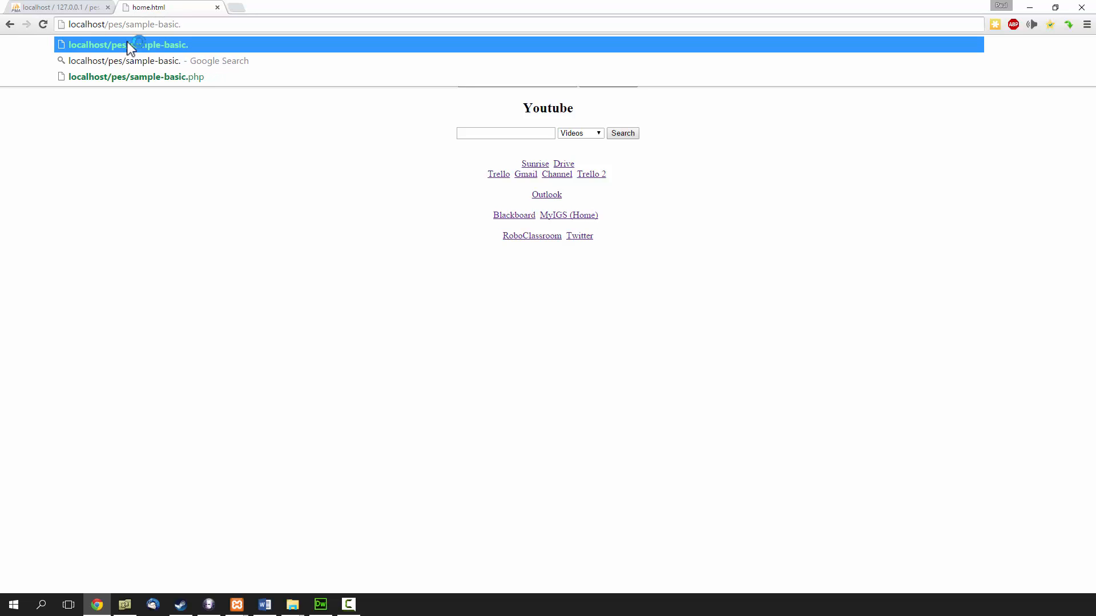
text(php)
click(128, 45)
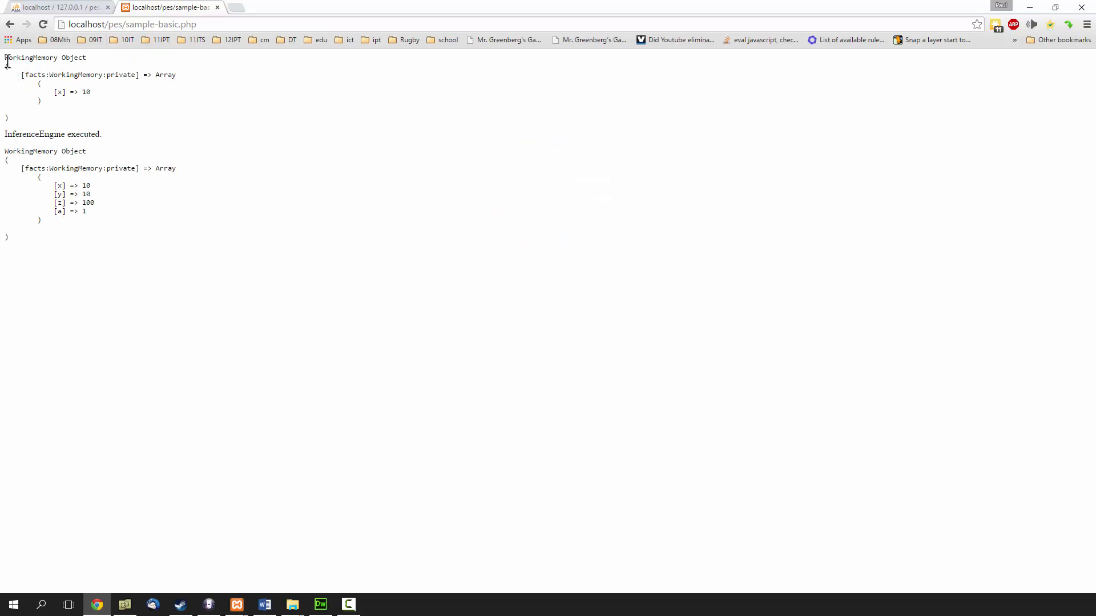
drag(8, 62, 50, 237)
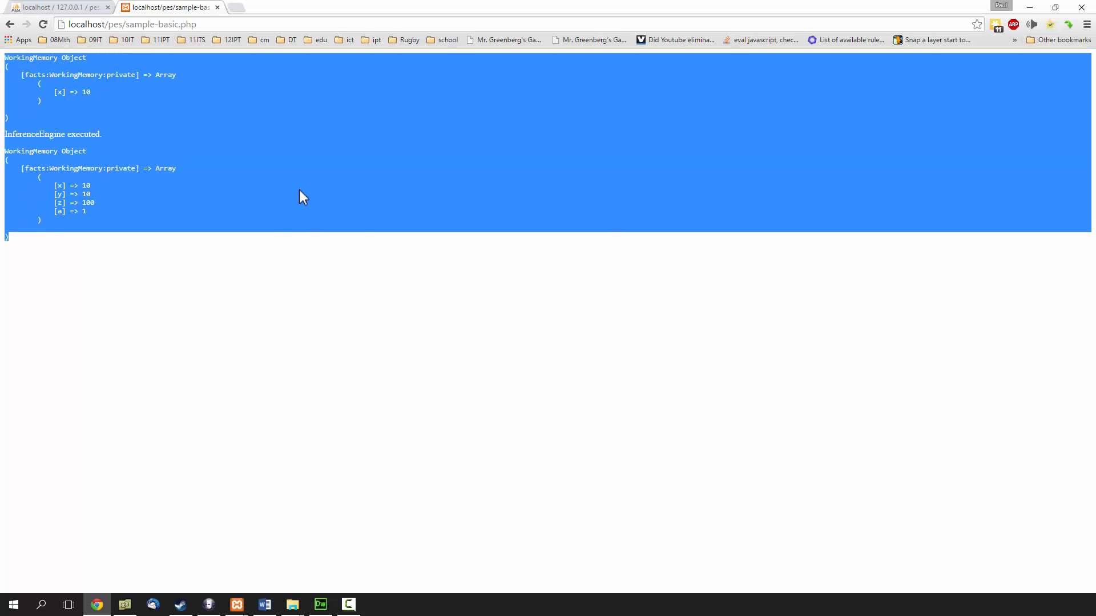
key(alt+Tab)
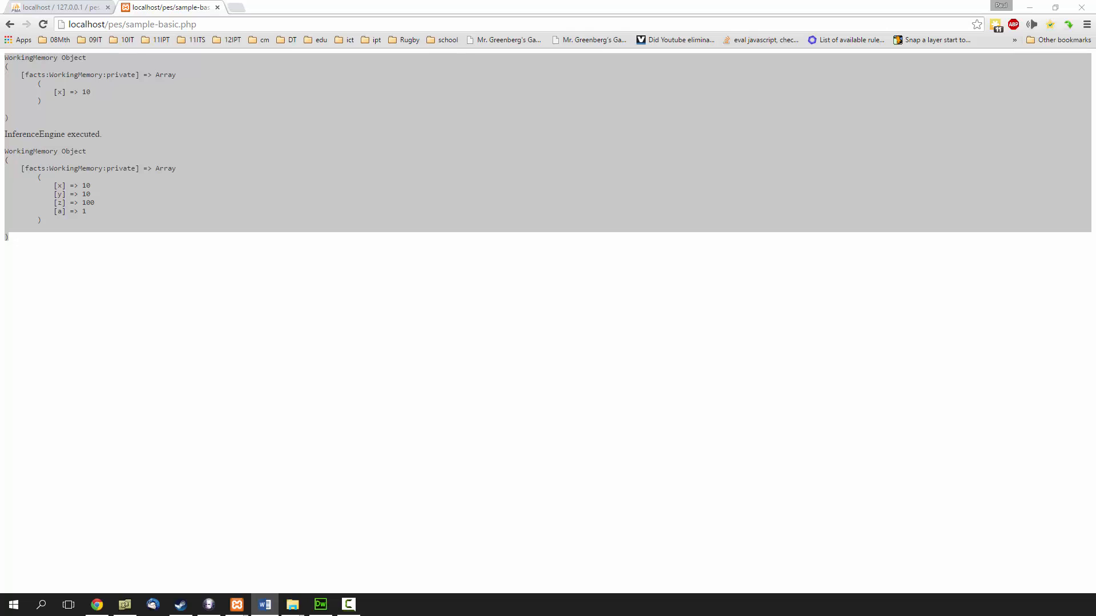
key(alt+Tab)
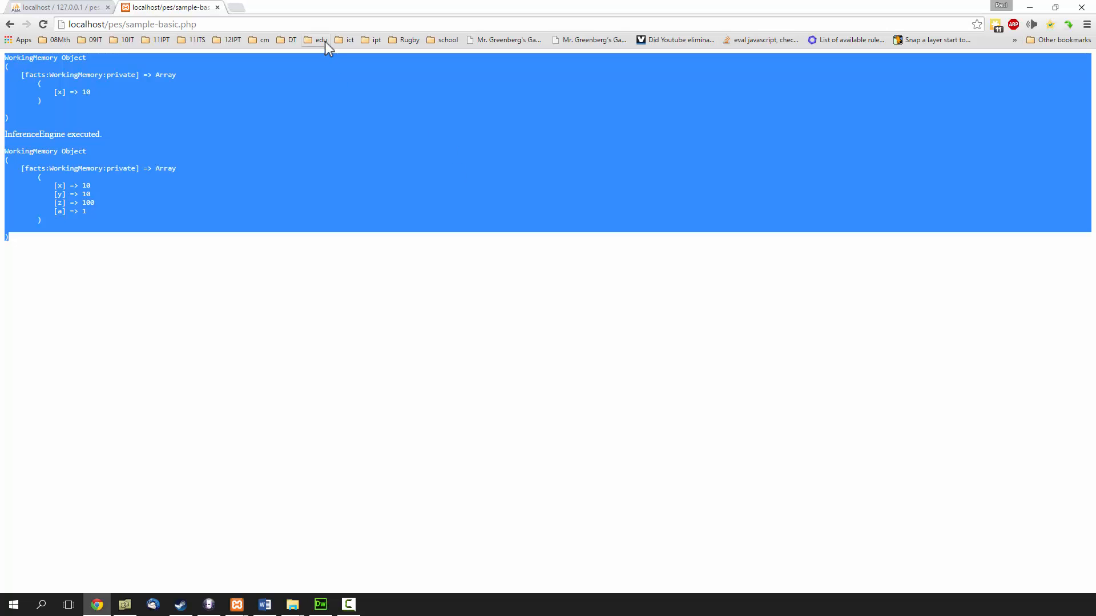
click(238, 7)
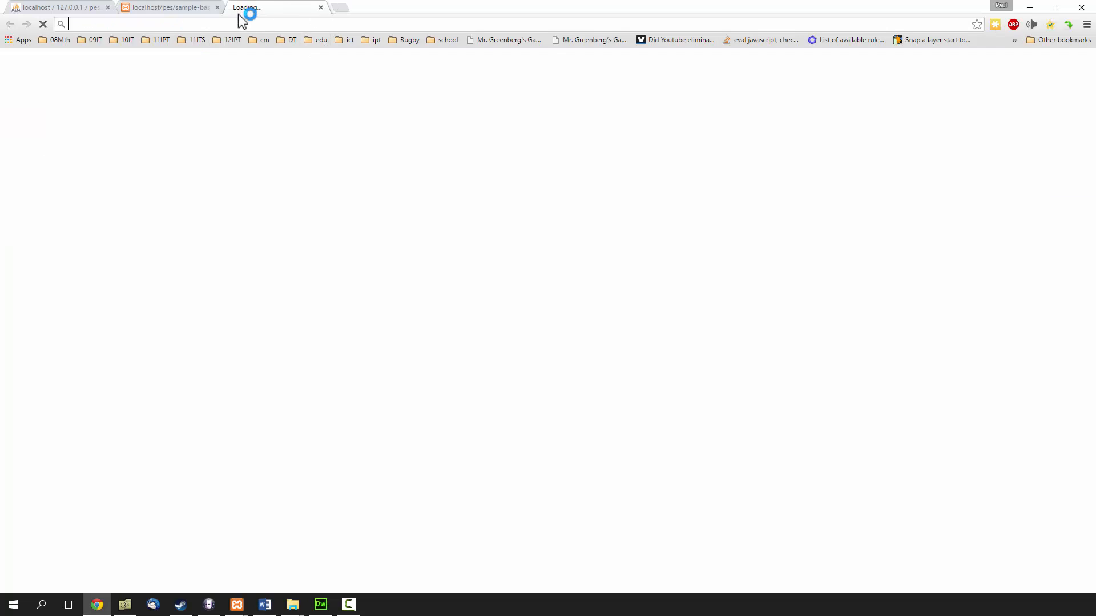
text(http://www.deadschool.com/phpexpertsystem/user-guide)
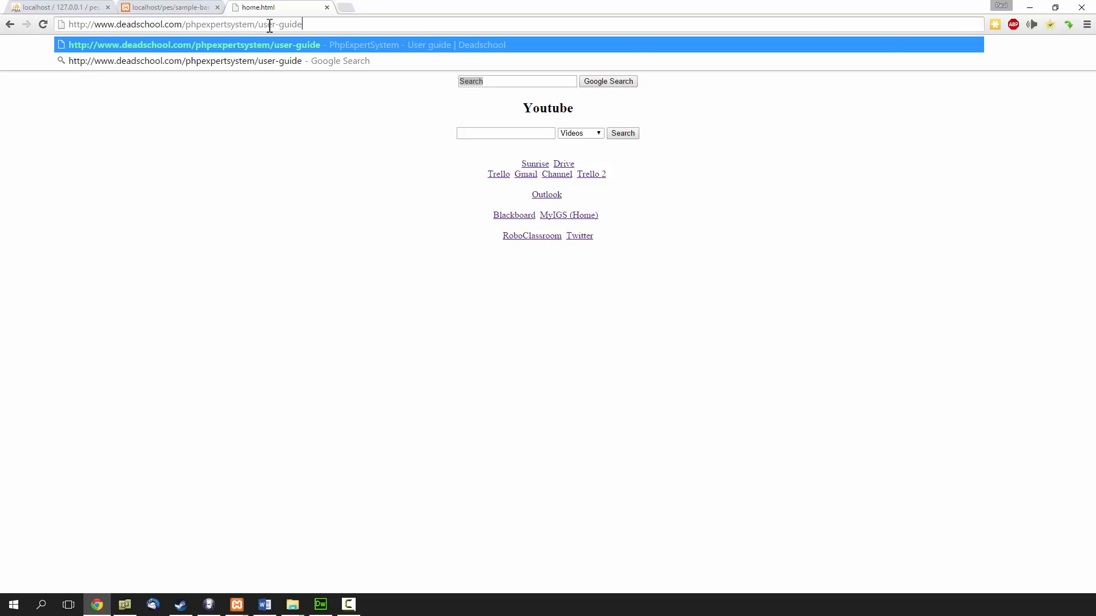
key(Return)
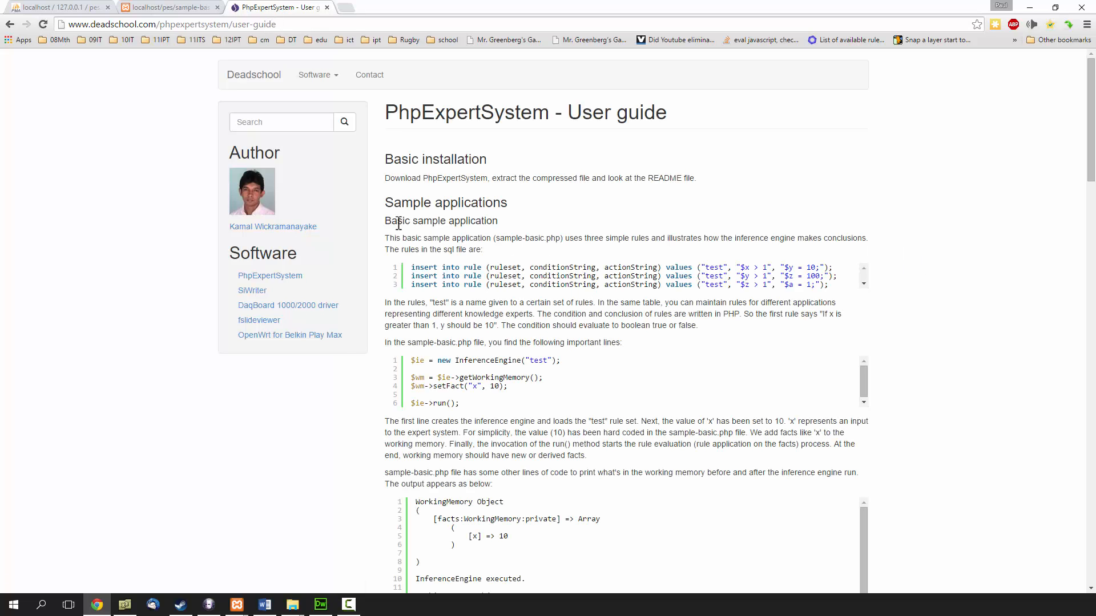
drag(394, 222, 587, 457)
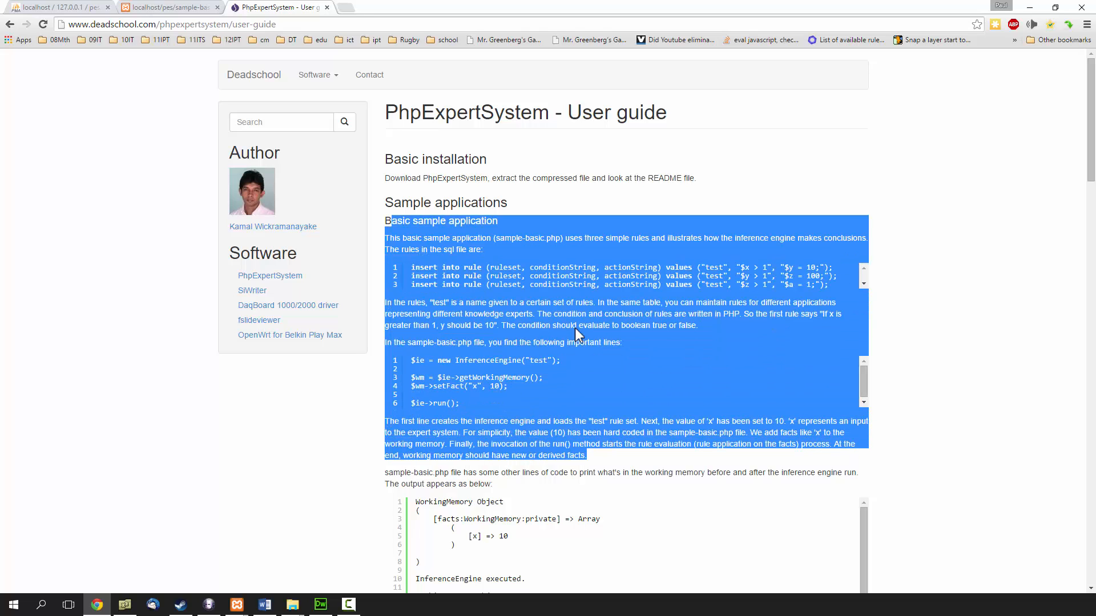